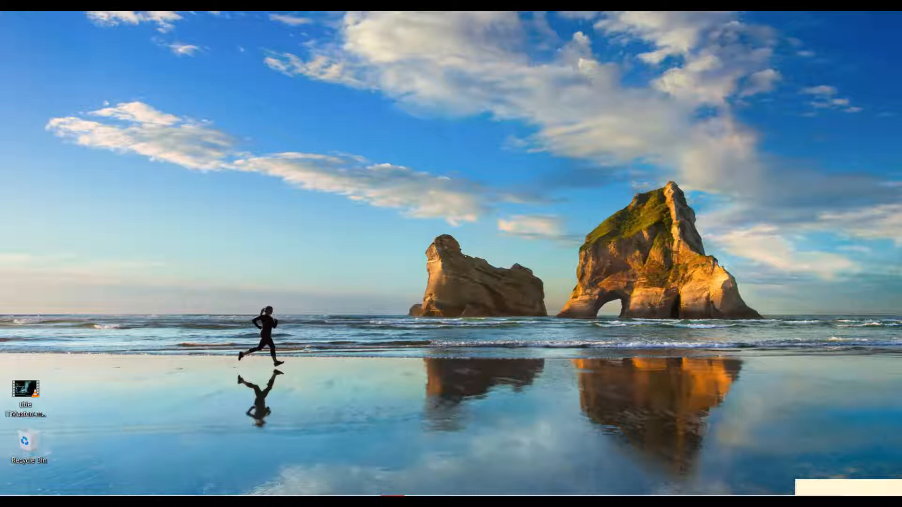
# Step: Launch DB Browser (SQLite), dismiss the startup warning and maximize the program window
pyautogui.click(113, 501)
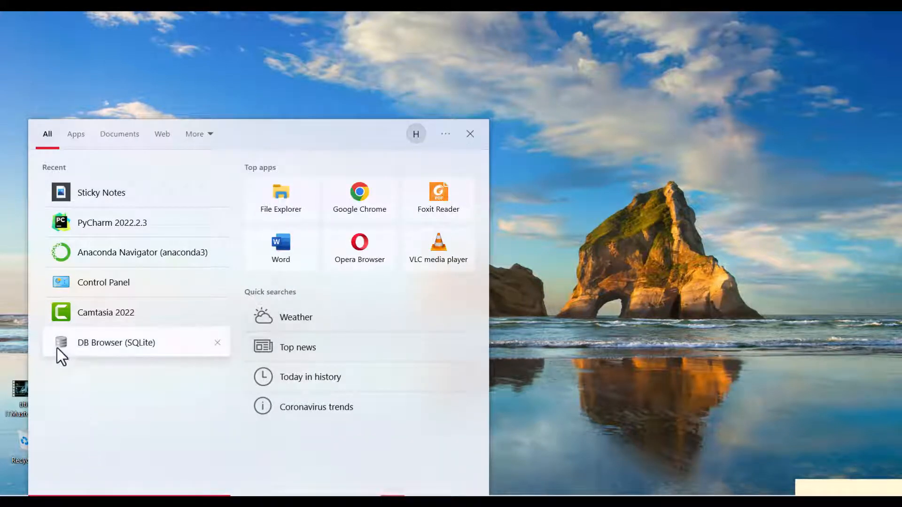
pyautogui.click(130, 342)
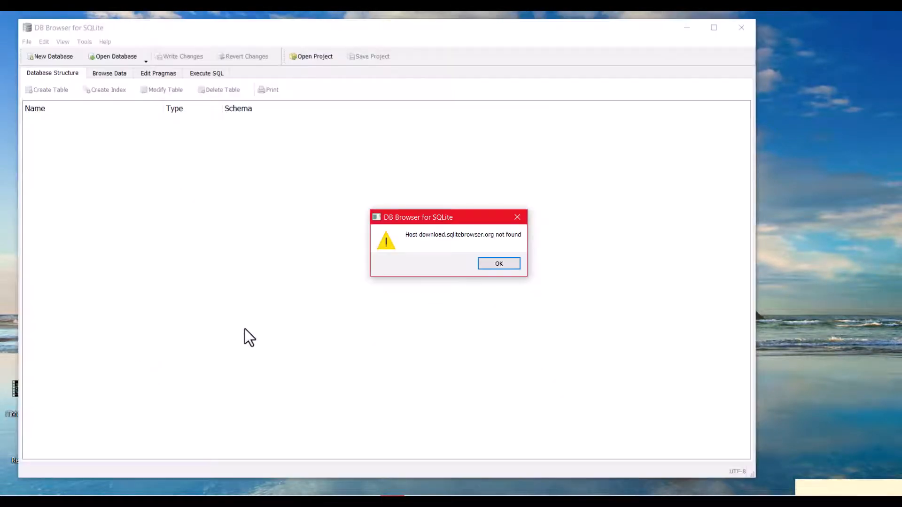
pyautogui.click(519, 218)
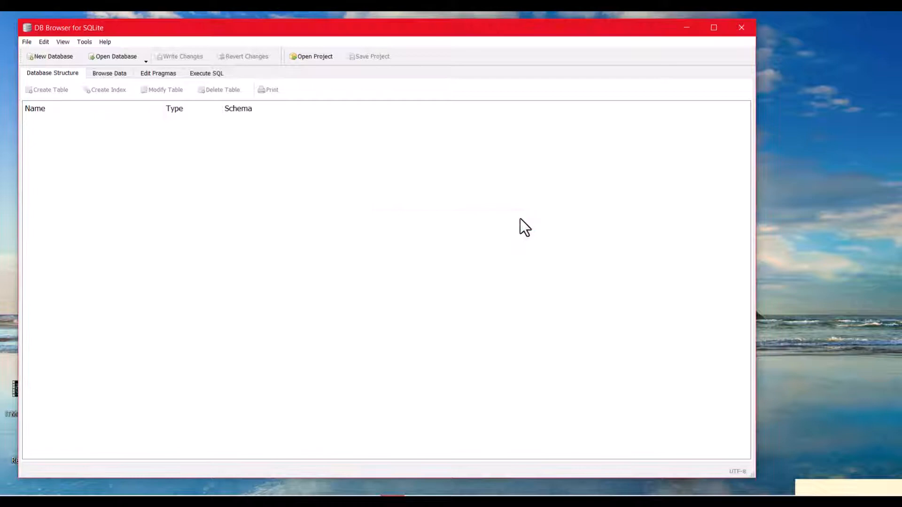
pyautogui.click(715, 26)
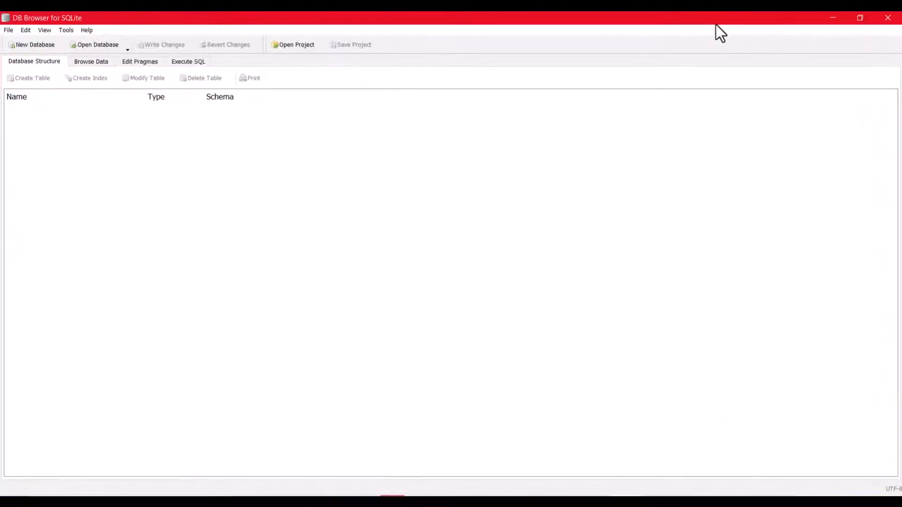
# Step: Start opening an existing database and browse to the folder named after a person on the DATA (E:) drive
pyautogui.click(9, 30)
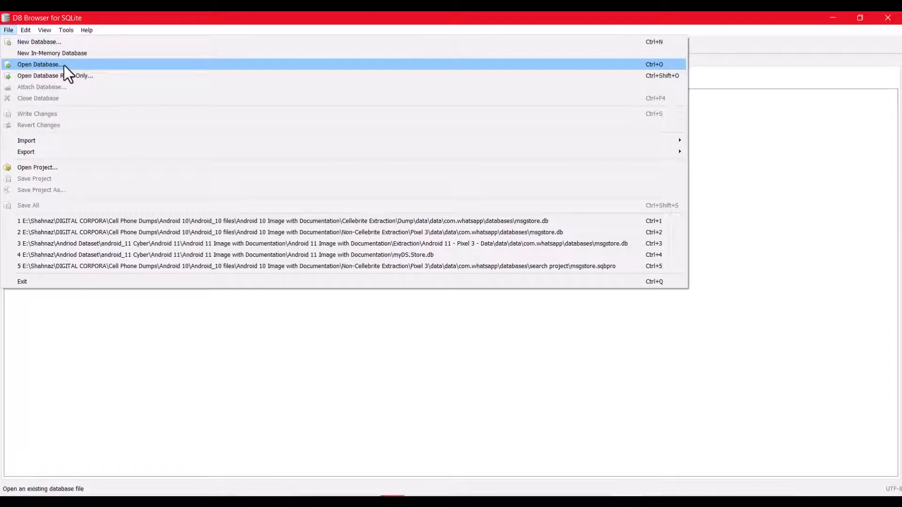
pyautogui.click(97, 63)
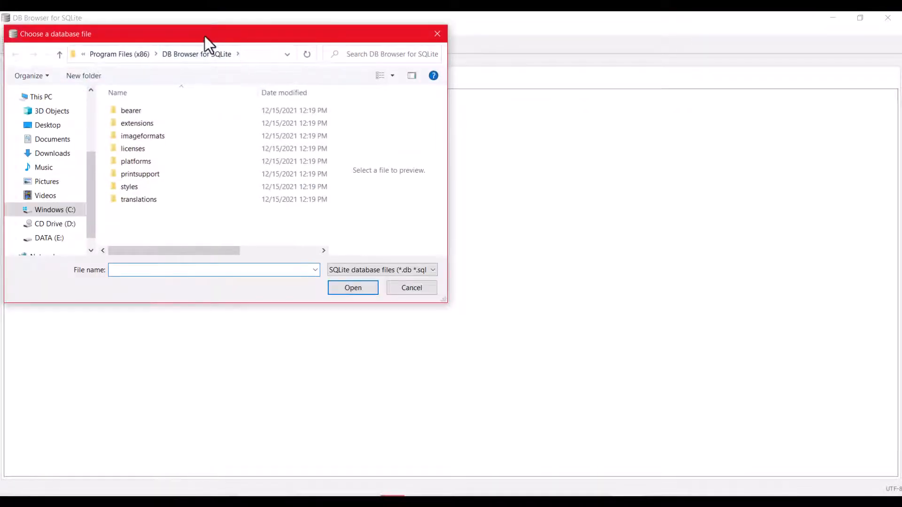
pyautogui.moveTo(205, 35); pyautogui.dragTo(262, 78)
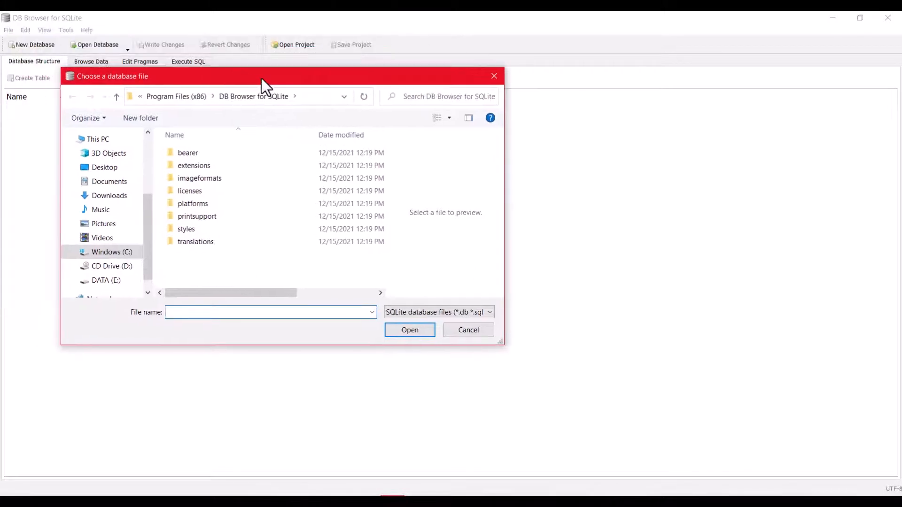
pyautogui.click(105, 280)
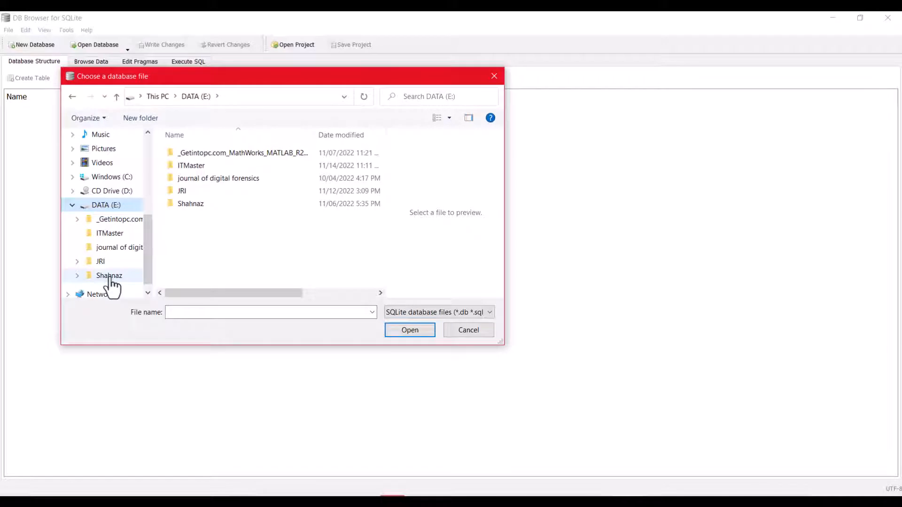
pyautogui.click(110, 277)
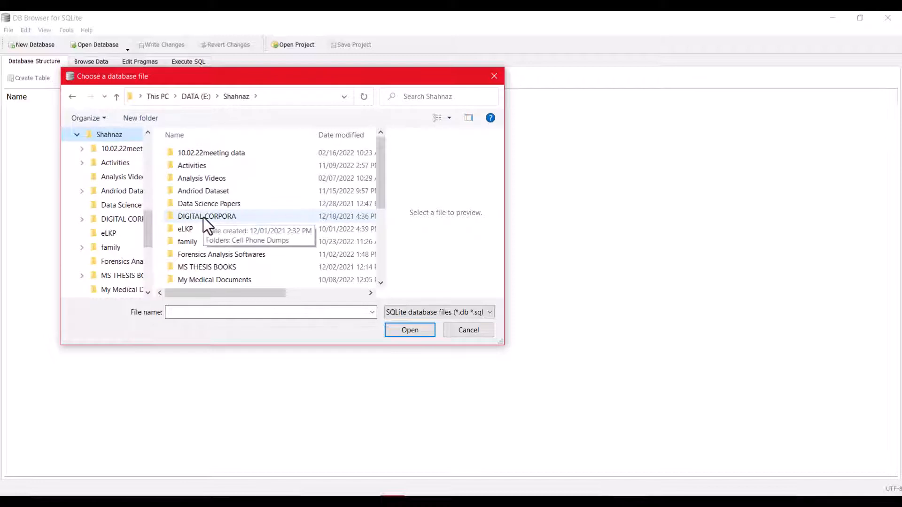
# Step: Browse through DIGITAL CORPORA, Cell Phone Dumps, Android 10 and Android_10 files to the Android 10 Image with Documentation folder
pyautogui.doubleClick(204, 217)
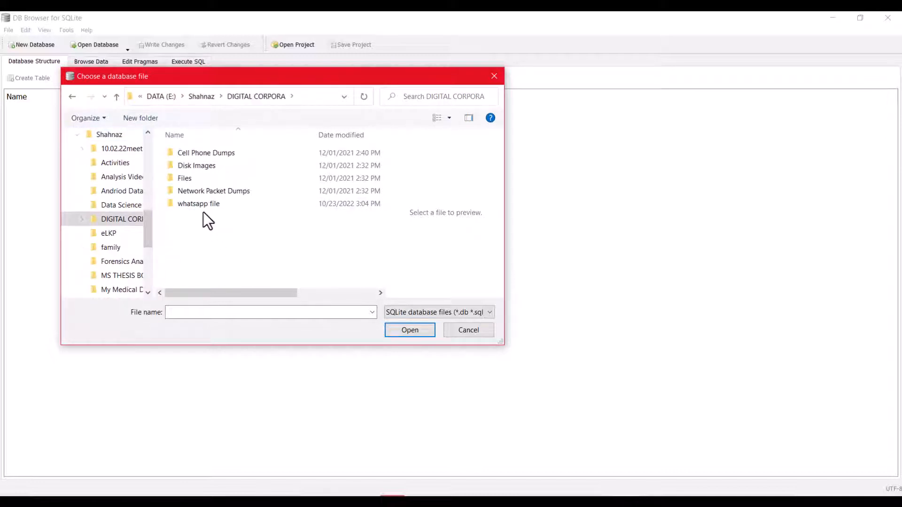
pyautogui.doubleClick(196, 155)
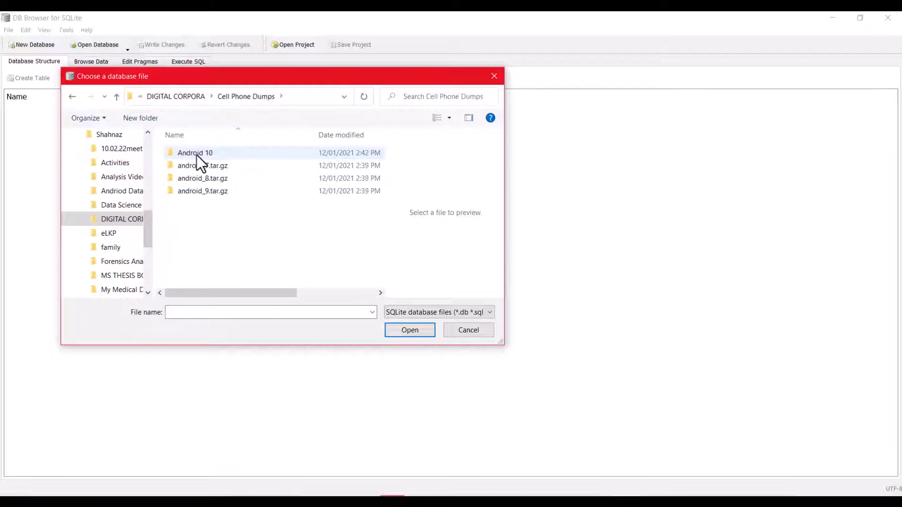
pyautogui.doubleClick(194, 154)
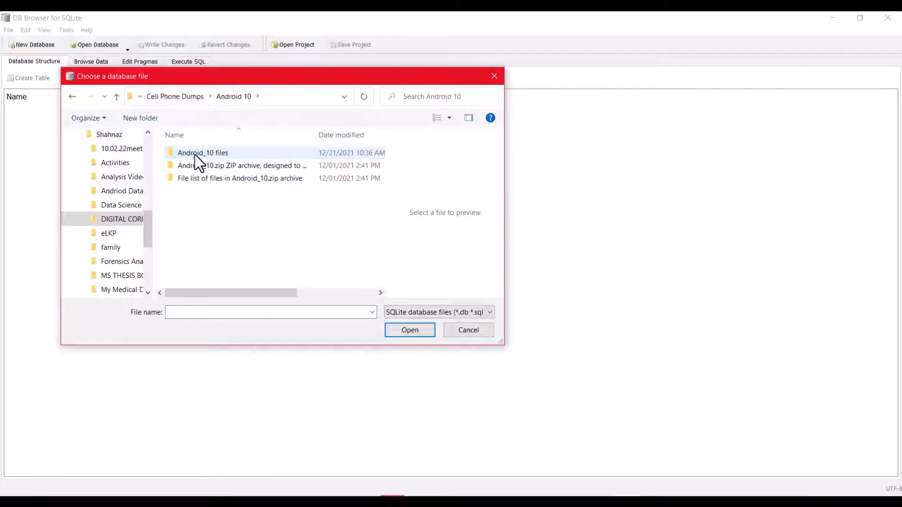
pyautogui.doubleClick(195, 154)
pyautogui.doubleClick(194, 154)
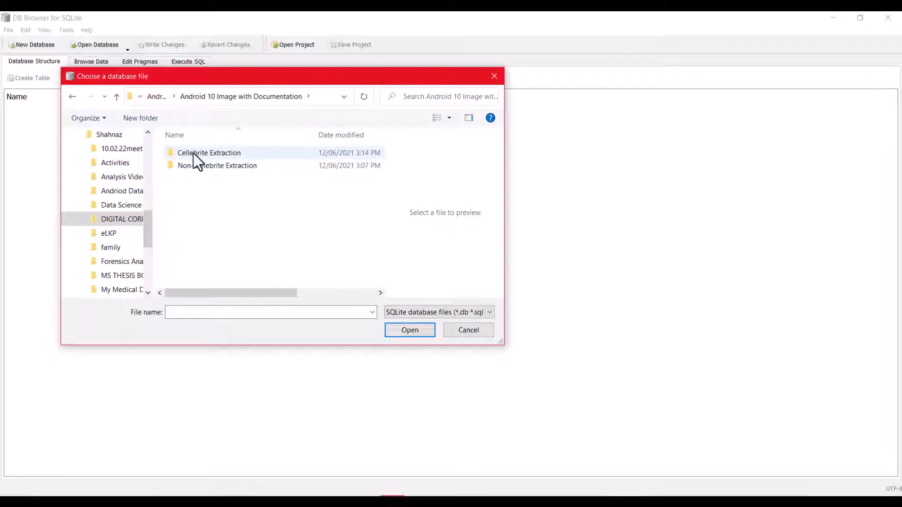
pyautogui.doubleClick(196, 167)
pyautogui.doubleClick(188, 154)
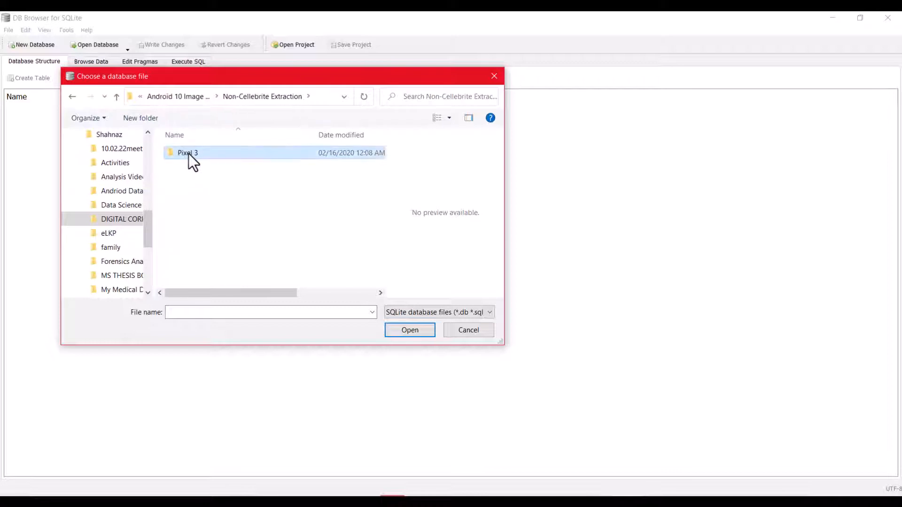
pyautogui.click(72, 96)
pyautogui.click(72, 96)
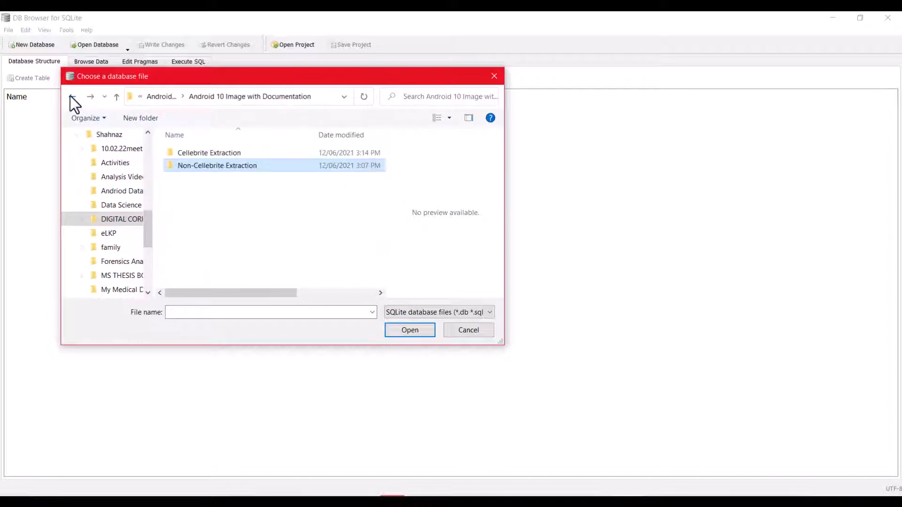
# Step: Browse into Cellebrite Extraction, Dump, data and its nested data folder containing the app packages
pyautogui.doubleClick(188, 152)
pyautogui.doubleClick(187, 155)
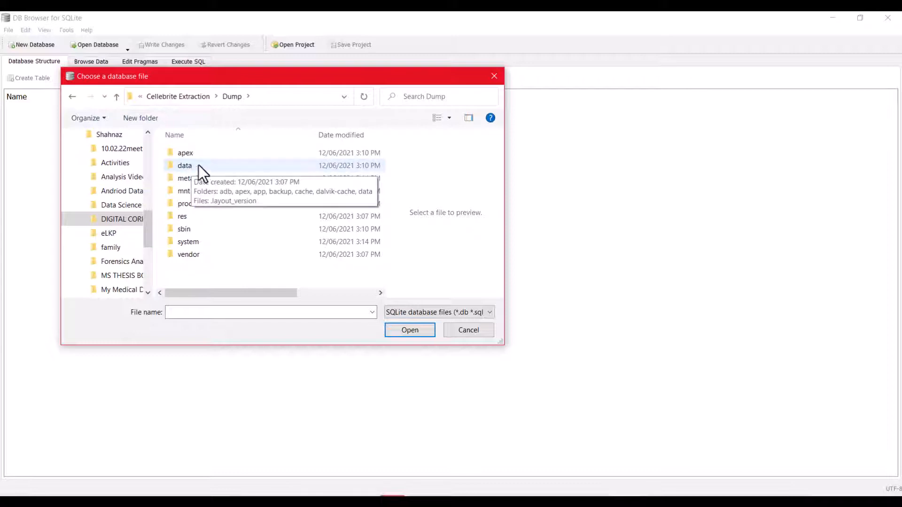
pyautogui.doubleClick(198, 165)
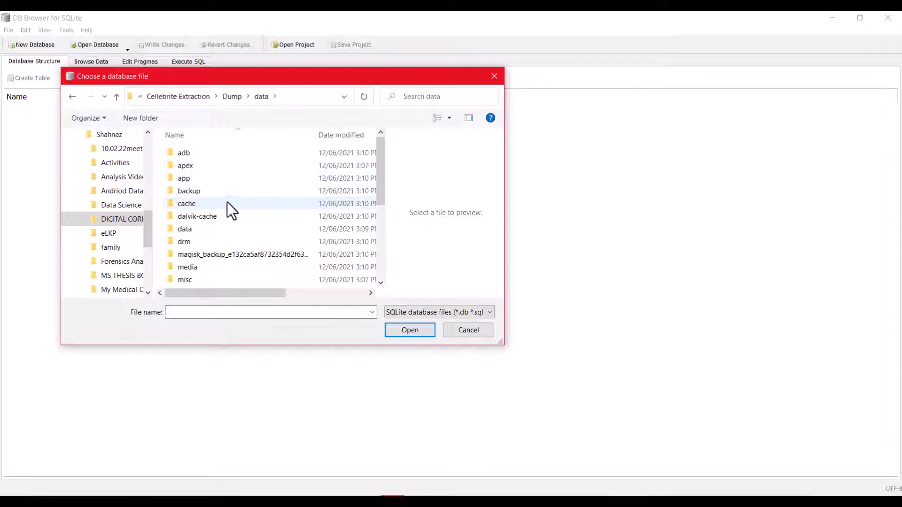
pyautogui.scroll(-4, 227, 202)
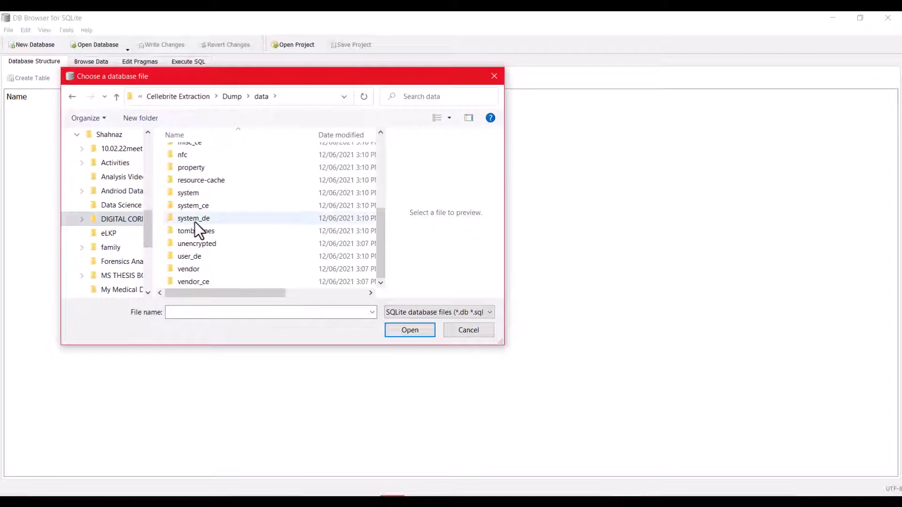
pyautogui.scroll(5, 204, 182)
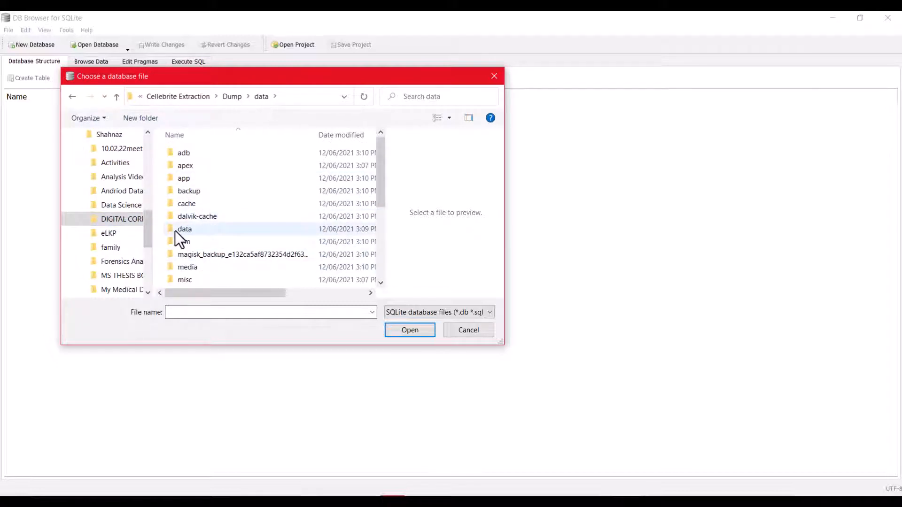
pyautogui.doubleClick(215, 230)
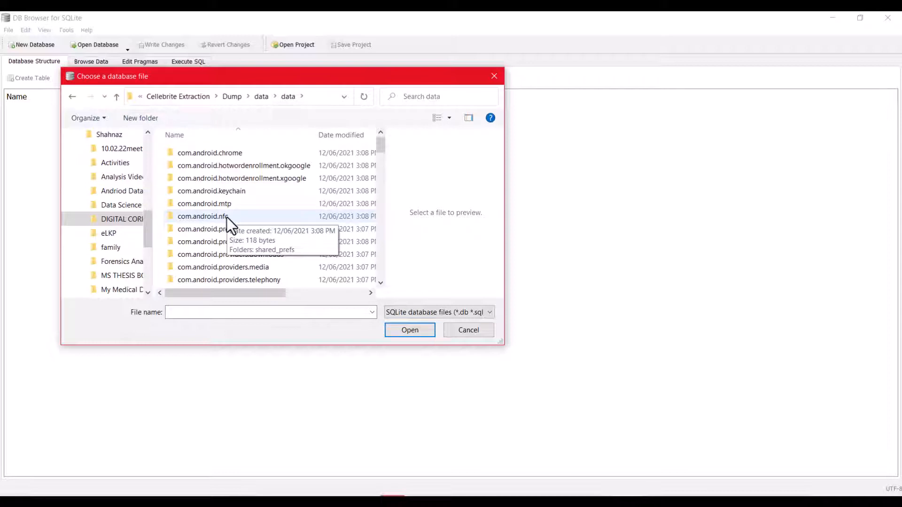
# Step: Find the com.whatsapp folder among the app packages and open its databases subfolder
pyautogui.scroll(-8, 226, 217)
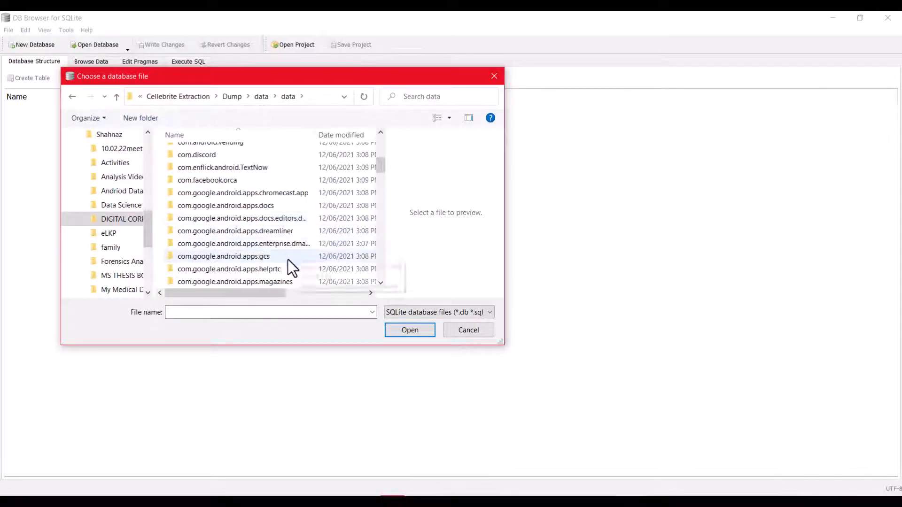
pyautogui.scroll(-10, 298, 266)
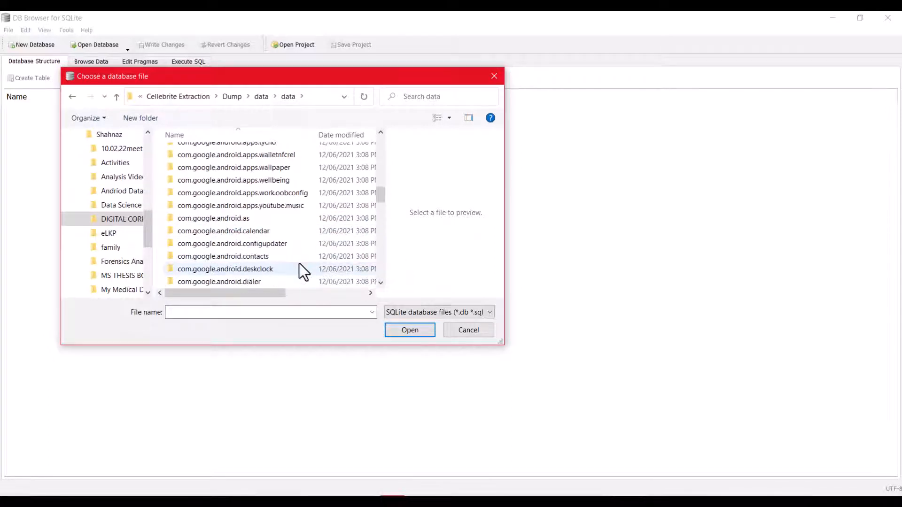
pyautogui.scroll(-12, 300, 264)
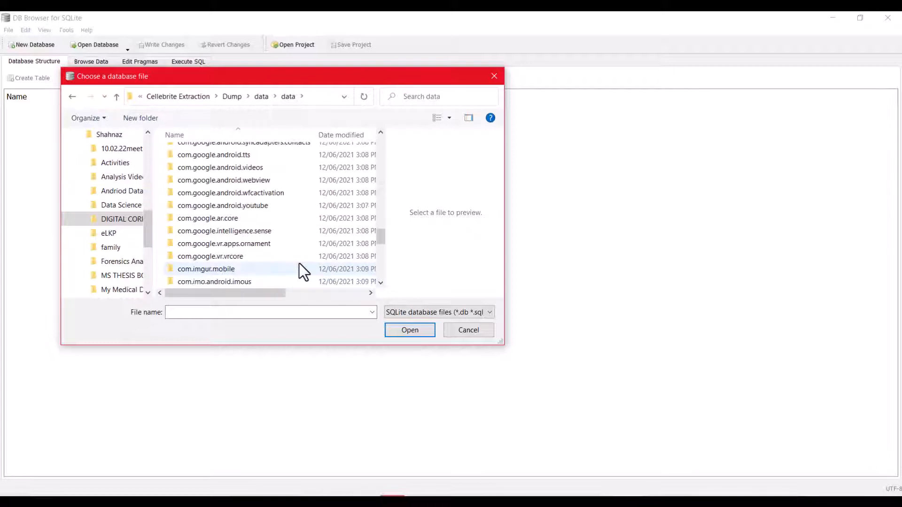
pyautogui.scroll(-2, 300, 264)
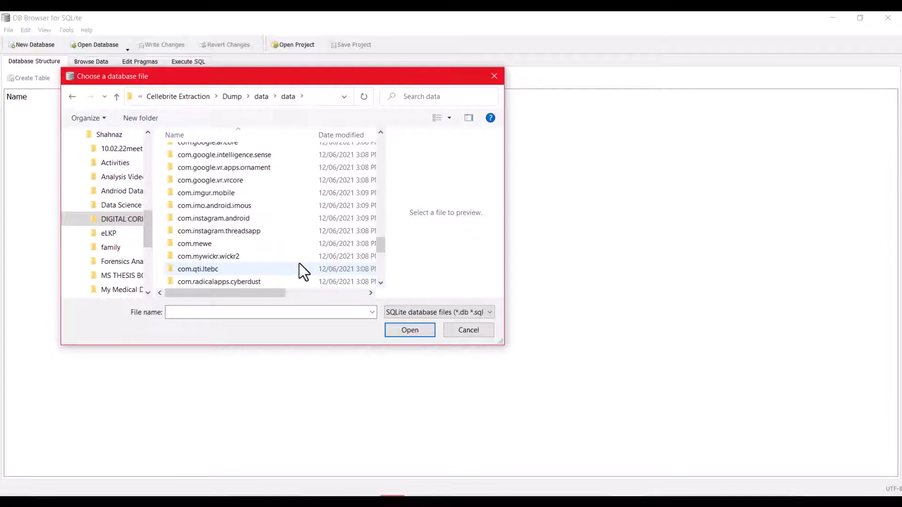
pyautogui.scroll(-6, 299, 264)
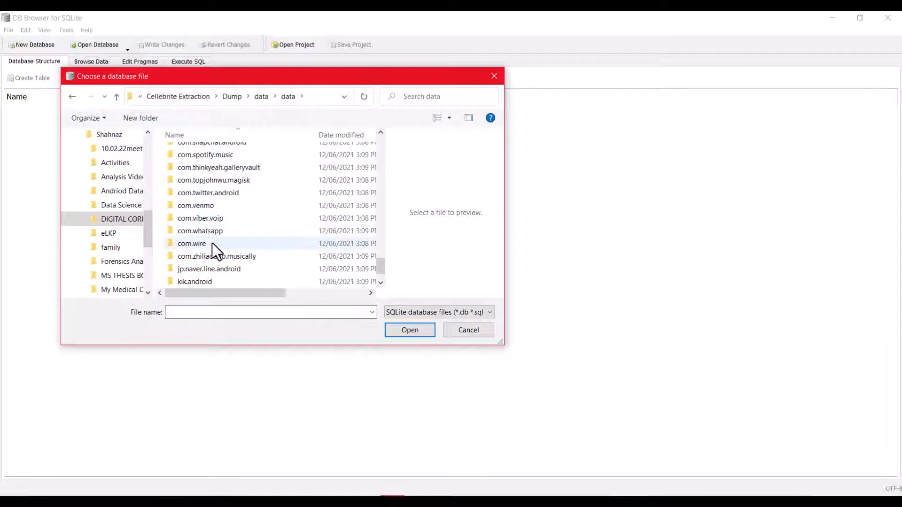
pyautogui.scroll(-1, 228, 269)
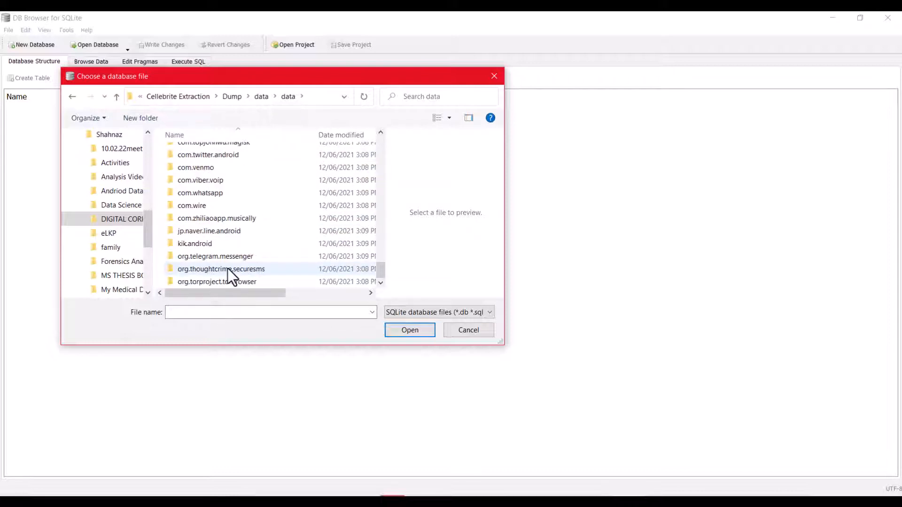
pyautogui.scroll(1, 227, 269)
pyautogui.scroll(-1, 227, 270)
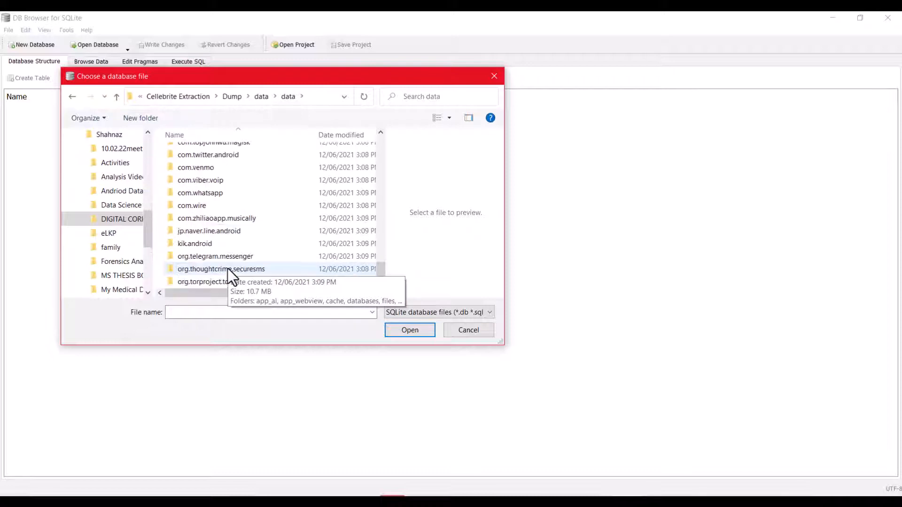
pyautogui.scroll(5, 228, 269)
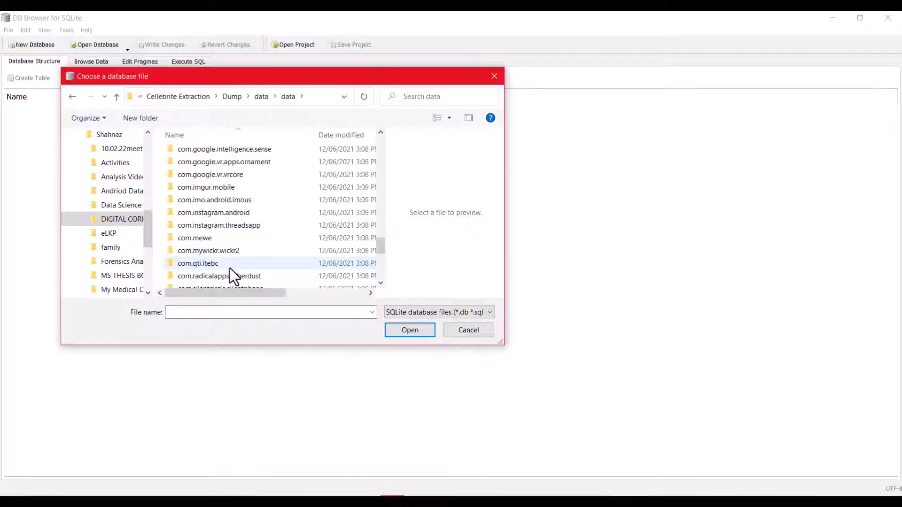
pyautogui.scroll(-3, 230, 272)
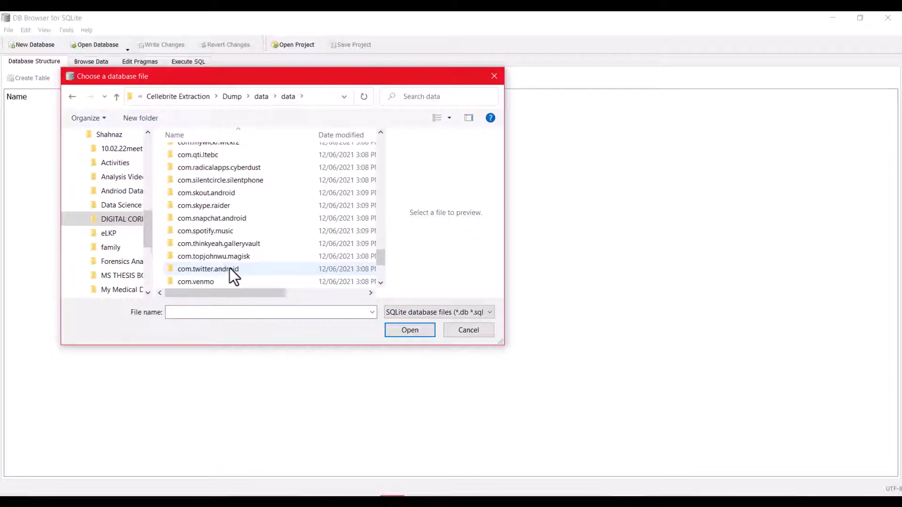
pyautogui.scroll(-2, 235, 262)
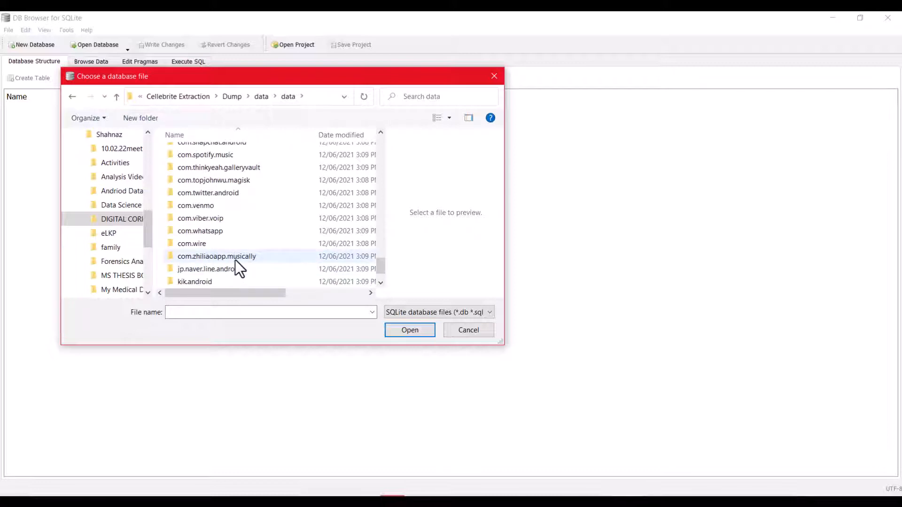
pyautogui.doubleClick(232, 231)
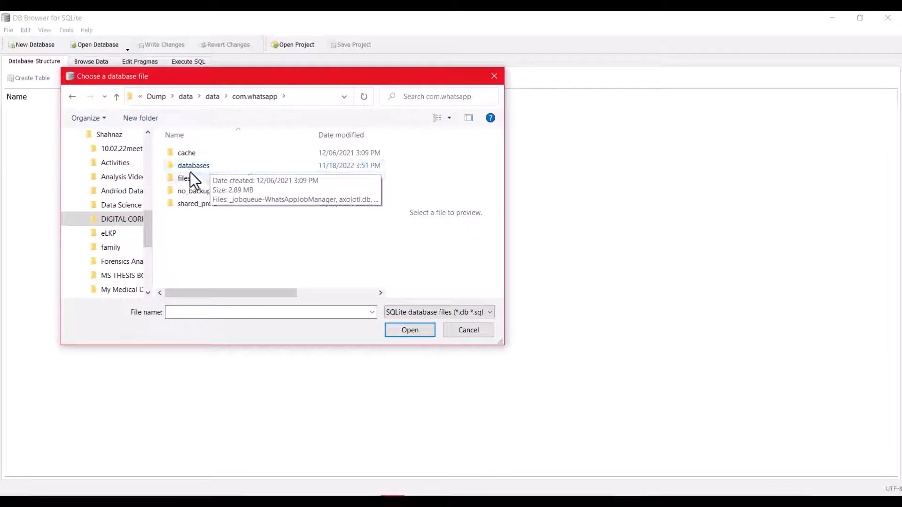
pyautogui.doubleClick(201, 168)
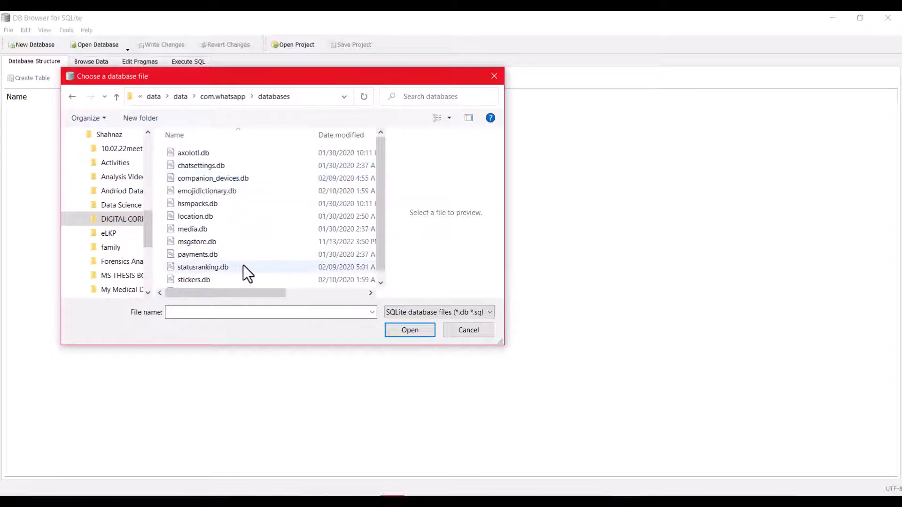
# Step: Open the msgstore.db database file from the WhatsApp databases folder
pyautogui.scroll(-1, 282, 235)
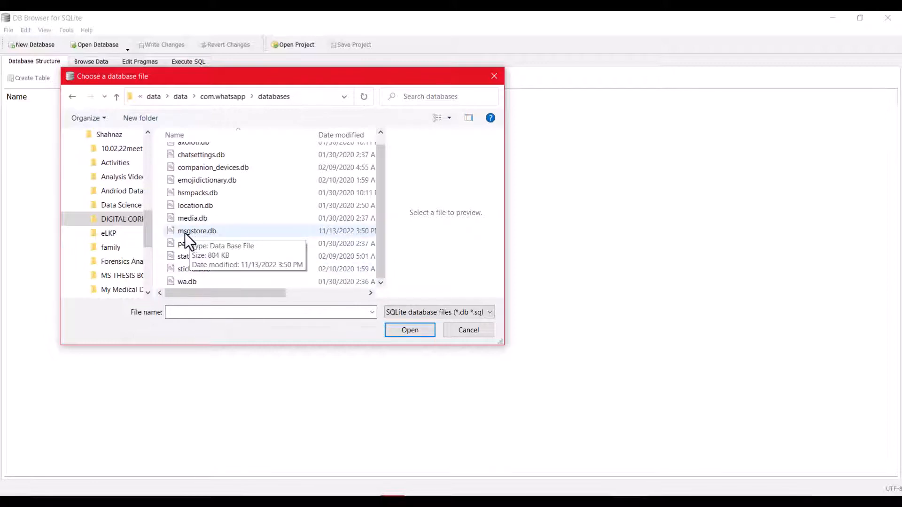
pyautogui.click(224, 229)
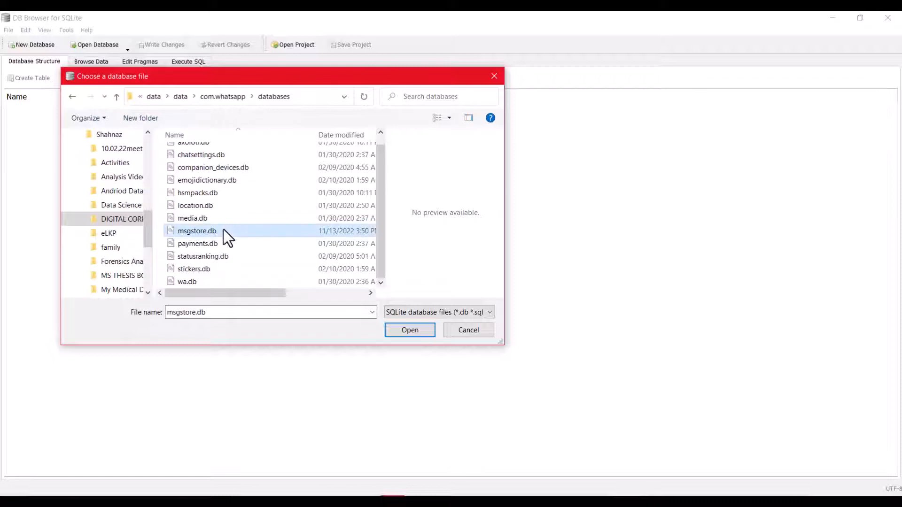
pyautogui.click(405, 330)
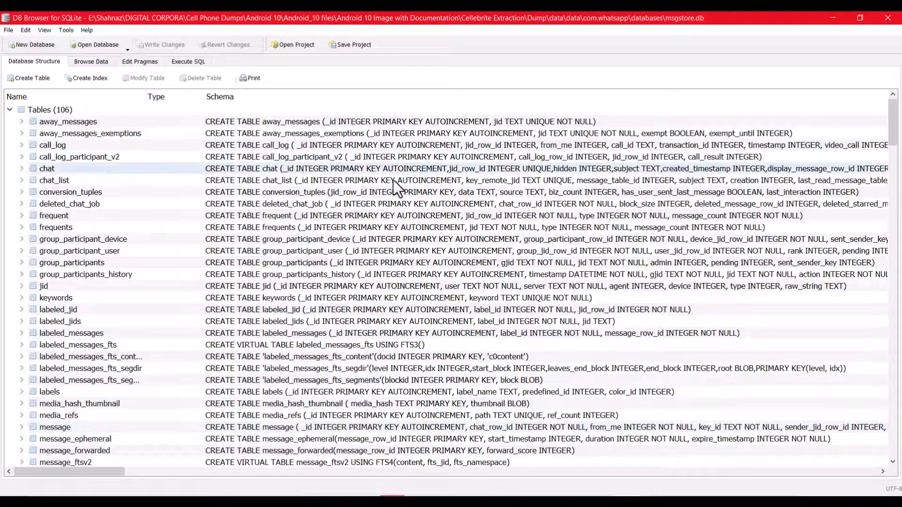
# Step: Browse the data of the database and display the message table
pyautogui.click(88, 61)
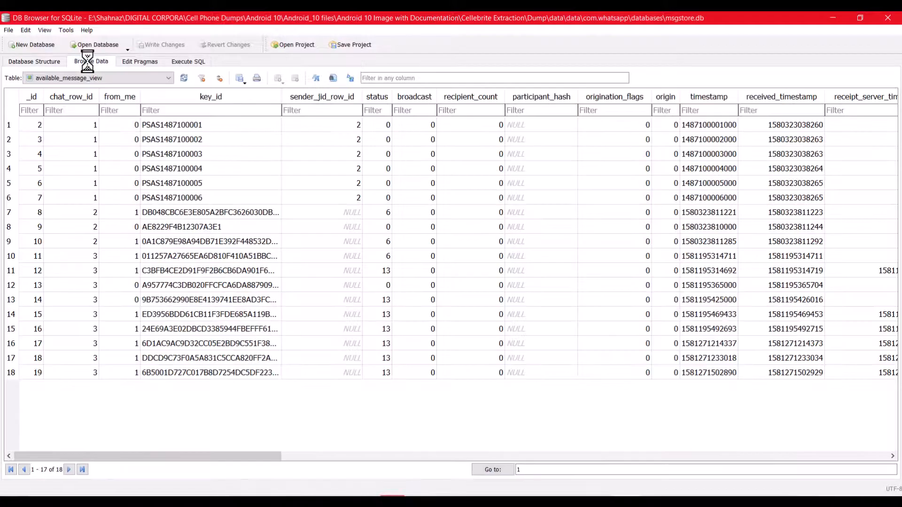
pyautogui.click(97, 78)
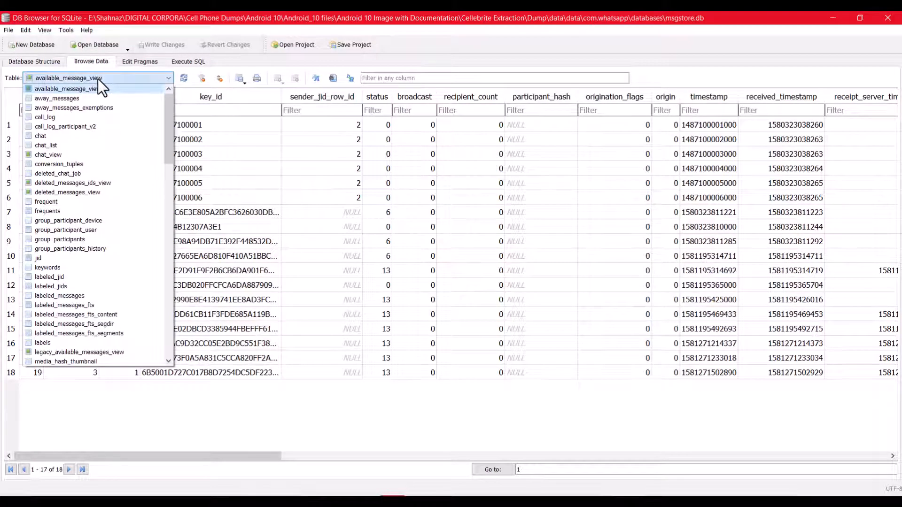
pyautogui.scroll(-4, 123, 249)
pyautogui.scroll(-20, 123, 249)
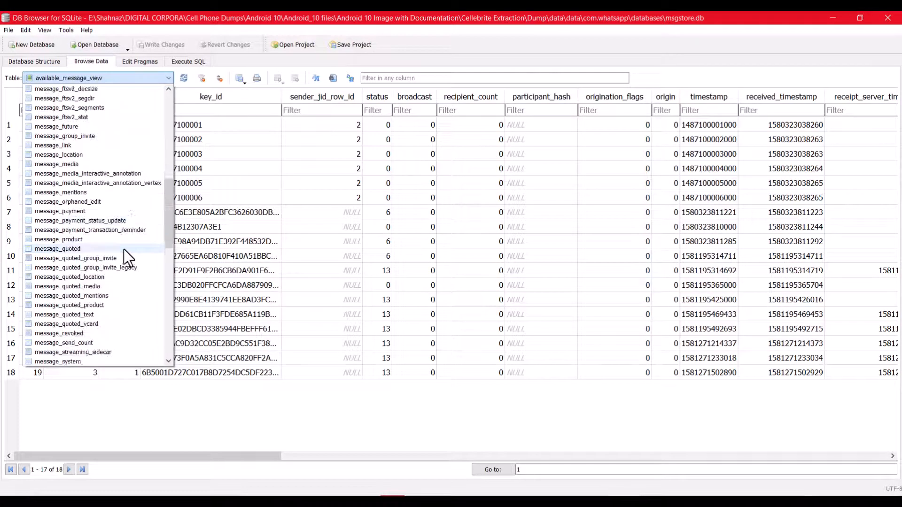
pyautogui.scroll(-3, 117, 256)
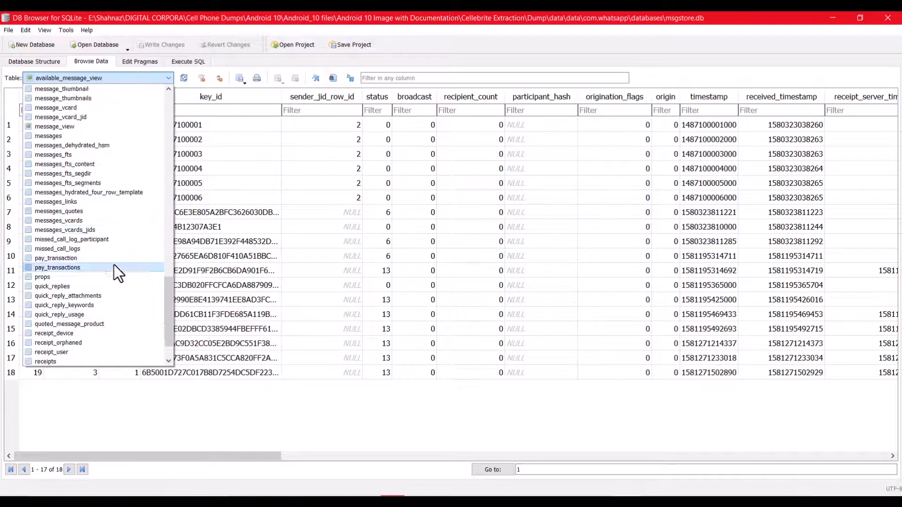
pyautogui.scroll(20, 103, 295)
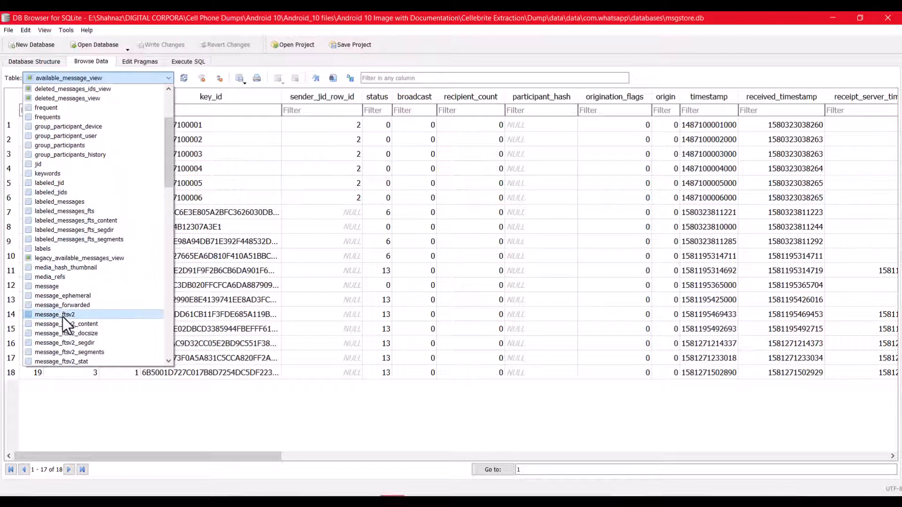
pyautogui.click(68, 287)
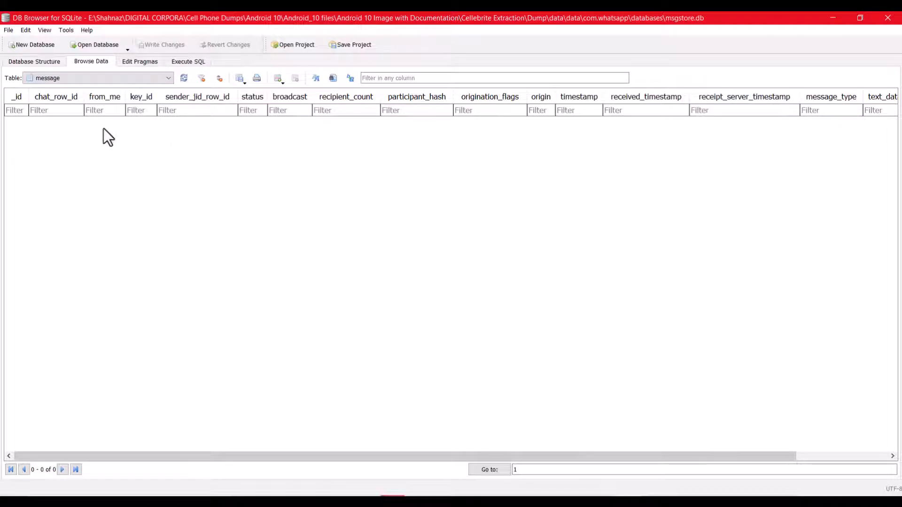
# Step: Display the messages table's data and look through all of its columns
pyautogui.click(158, 78)
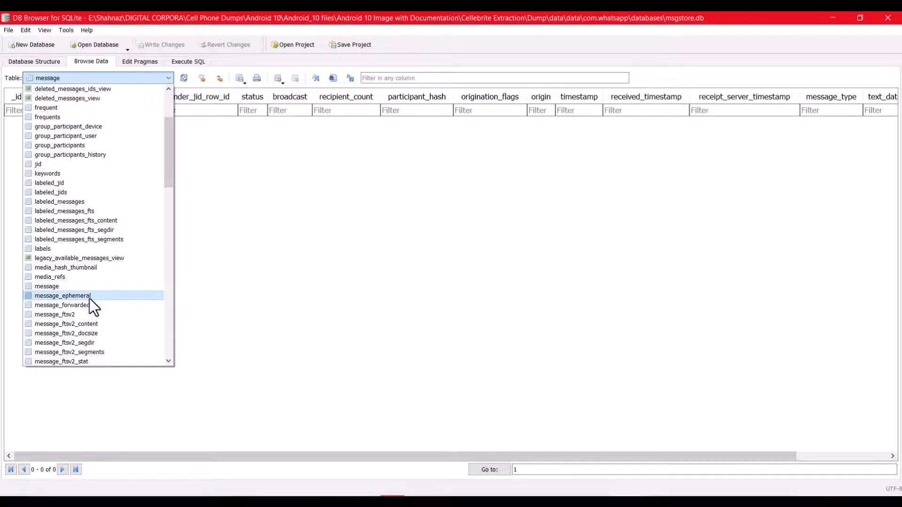
pyautogui.scroll(-2, 89, 297)
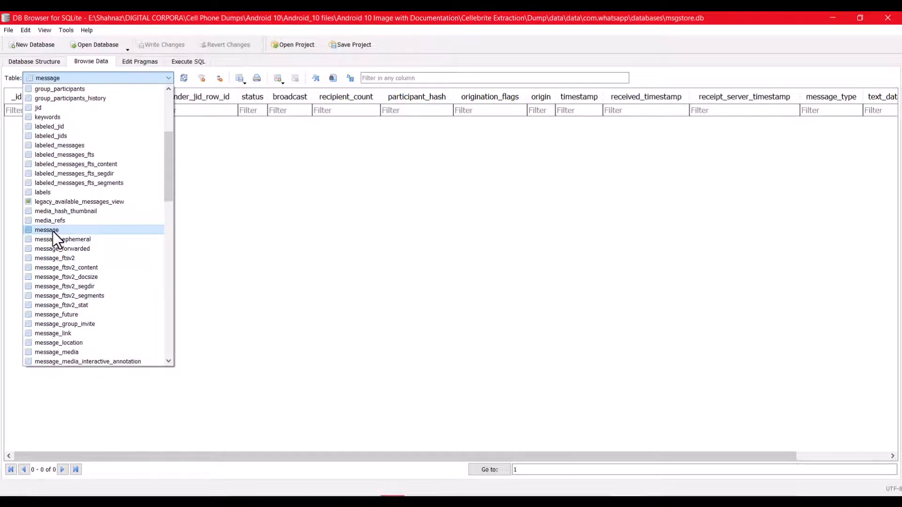
pyautogui.click(53, 231)
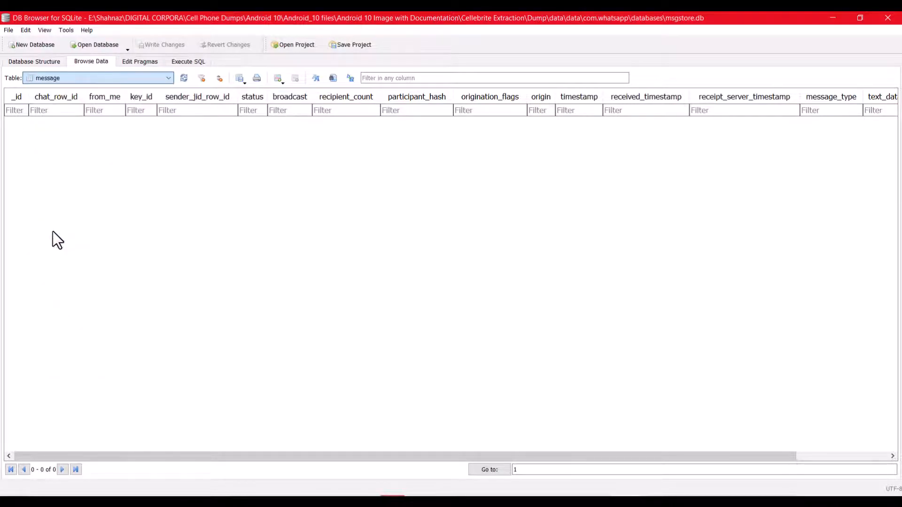
pyautogui.click(77, 80)
pyautogui.scroll(-11, 88, 314)
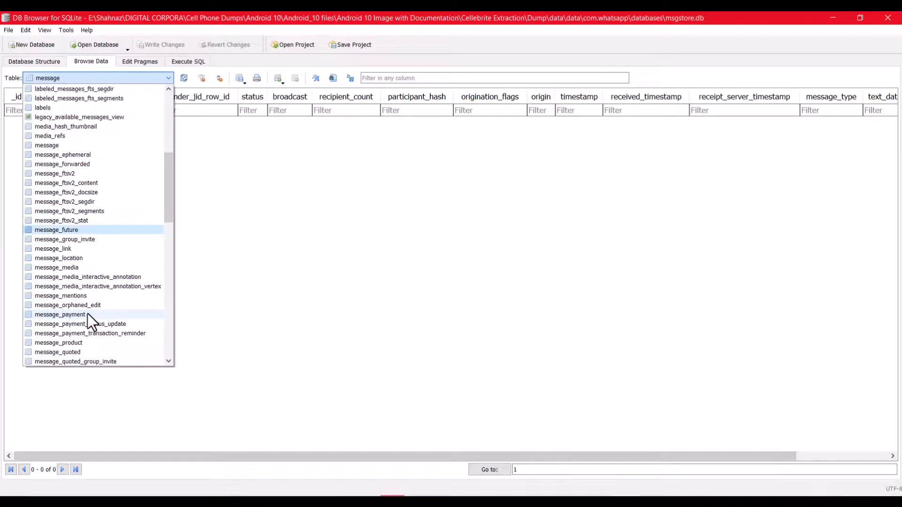
pyautogui.scroll(-3, 87, 314)
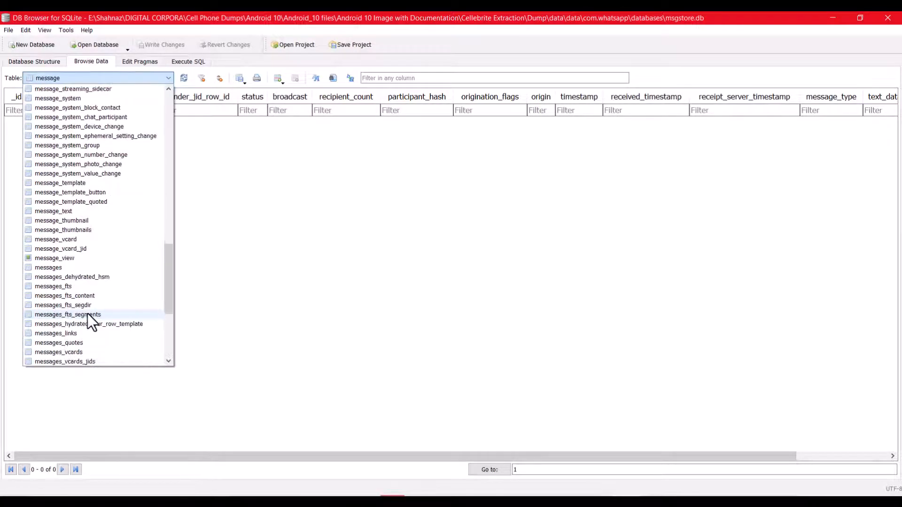
pyautogui.click(73, 267)
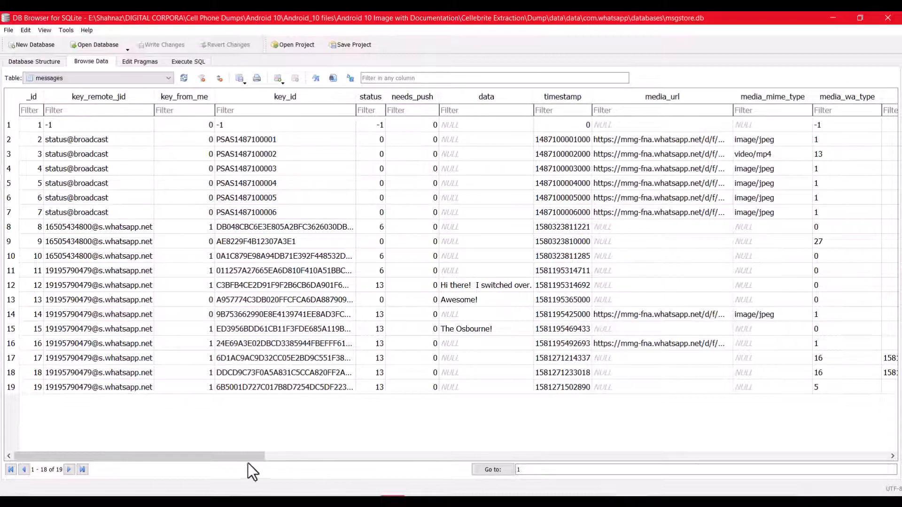
pyautogui.moveTo(248, 457); pyautogui.dragTo(836, 438)
pyautogui.moveTo(698, 456); pyautogui.dragTo(98, 457)
# Step: Export the messages table as CSV with column names in the first line, comma separator and Windows line endings
pyautogui.click(8, 29)
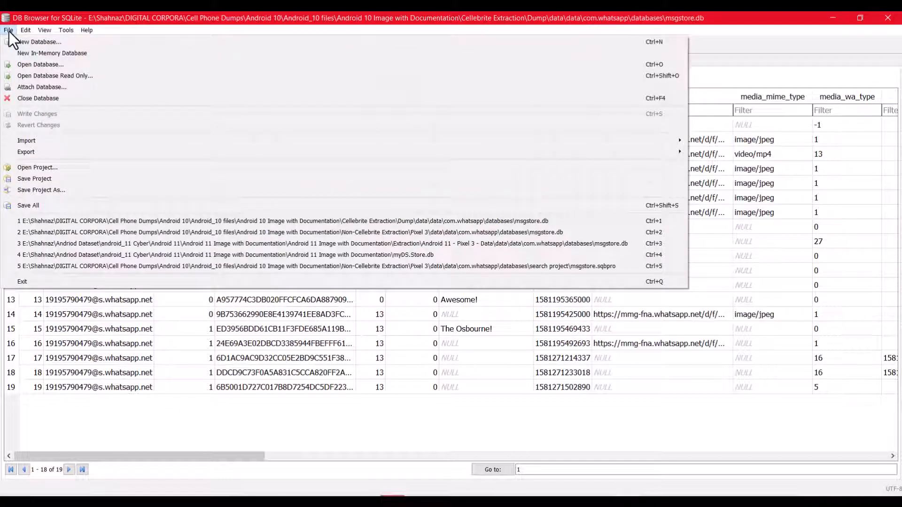
pyautogui.moveTo(32, 153)
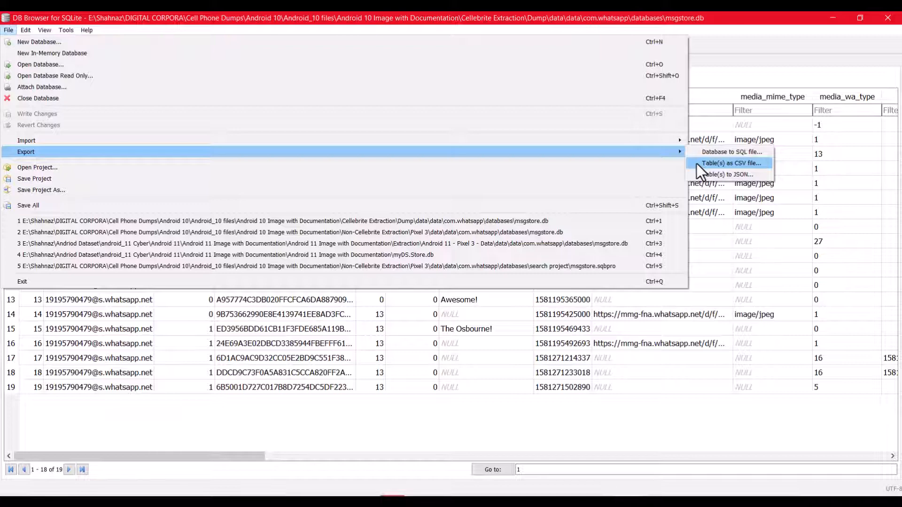
pyautogui.click(709, 163)
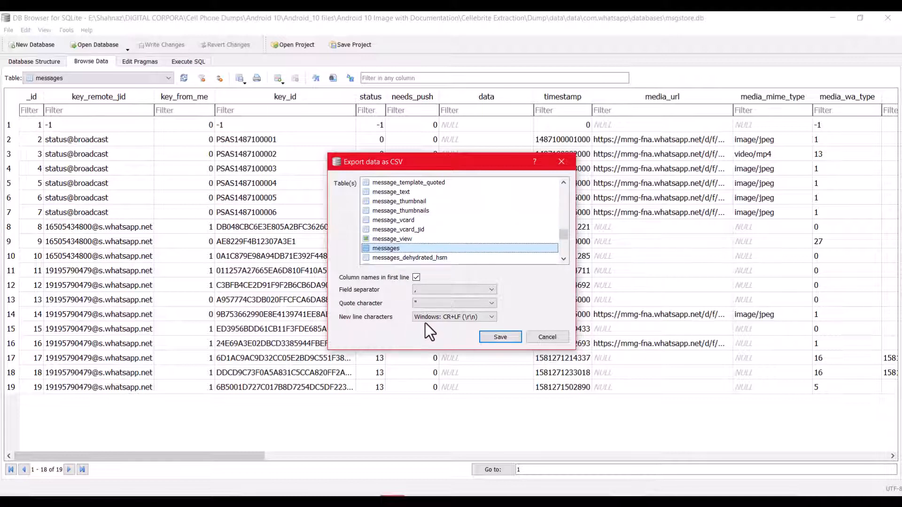
pyautogui.click(501, 338)
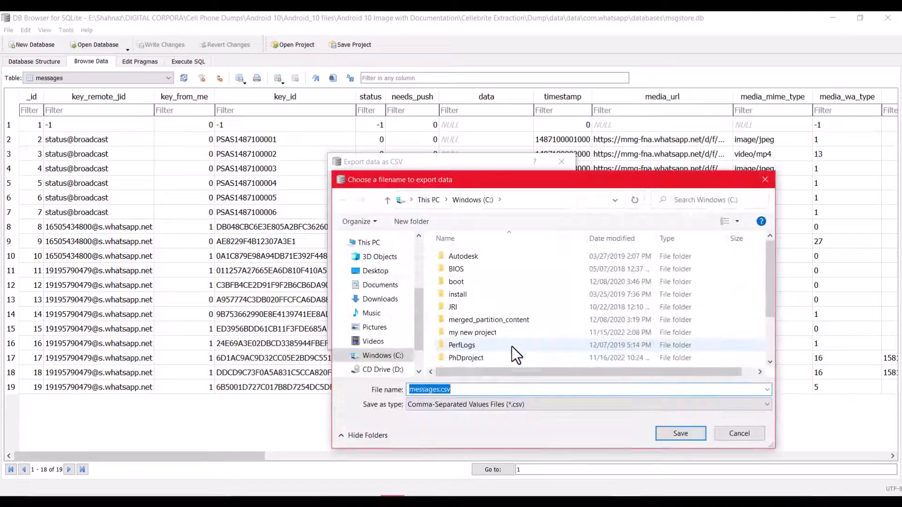
# Step: Save the export to the Desktop as messages.csv and dismiss the export notice
pyautogui.doubleClick(441, 390)
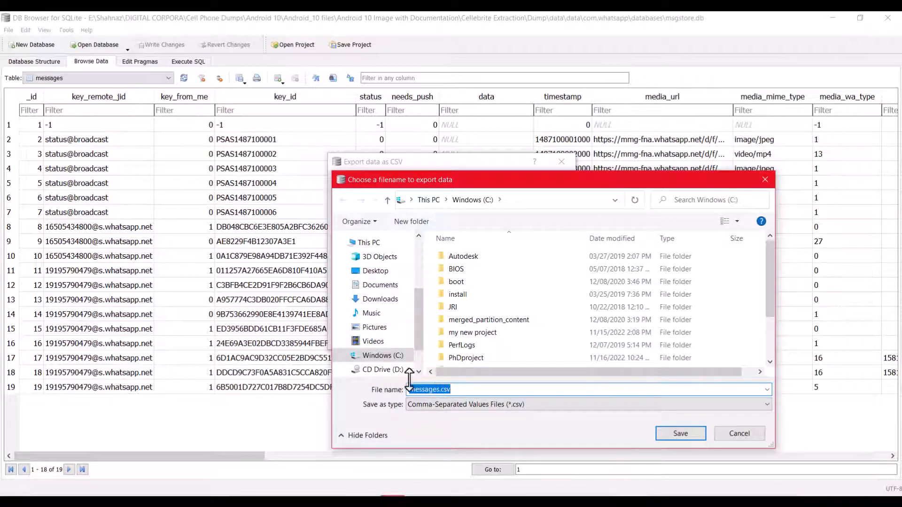
pyautogui.click(388, 356)
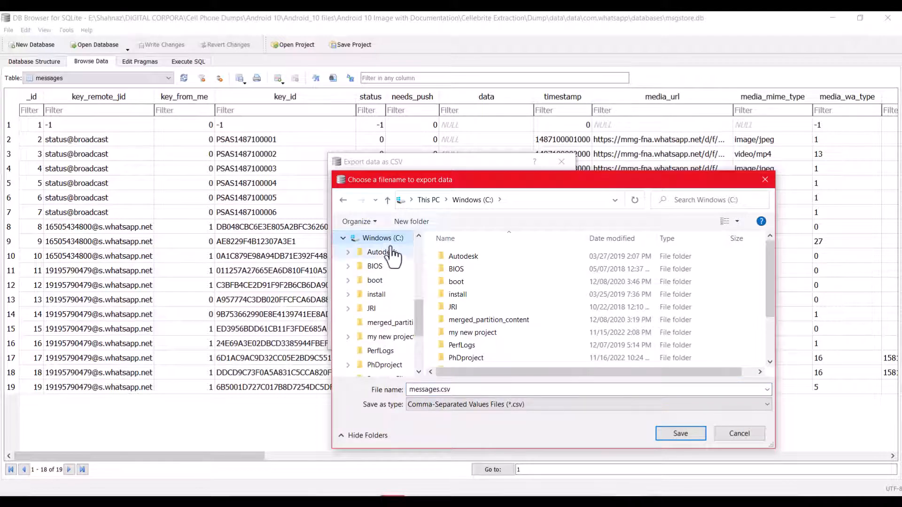
pyautogui.scroll(5, 418, 237)
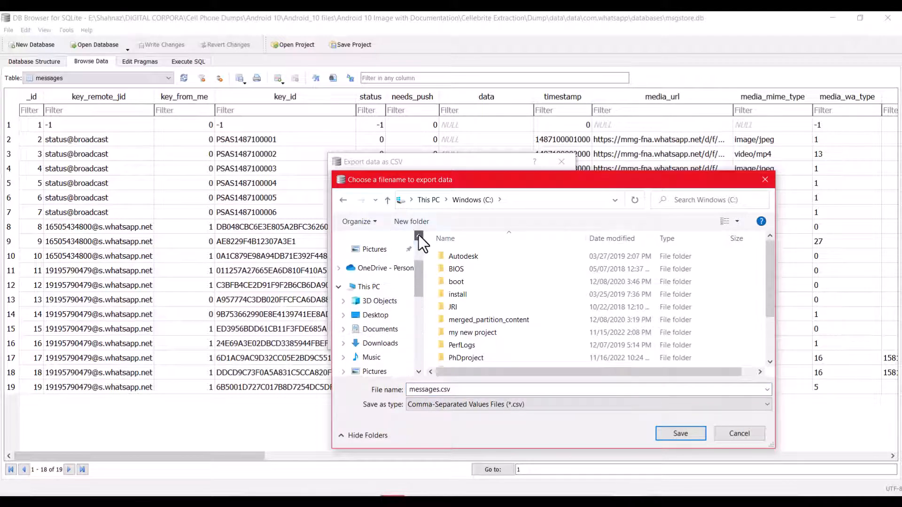
pyautogui.click(376, 262)
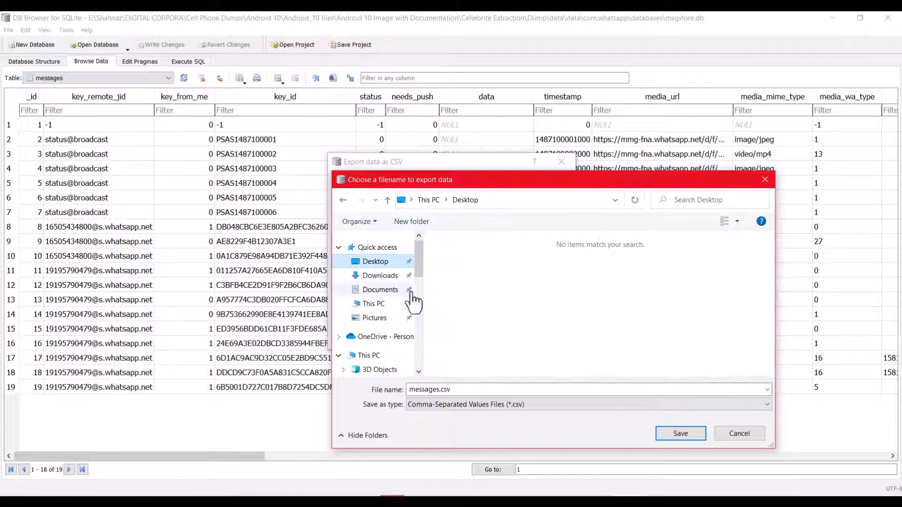
pyautogui.click(412, 390)
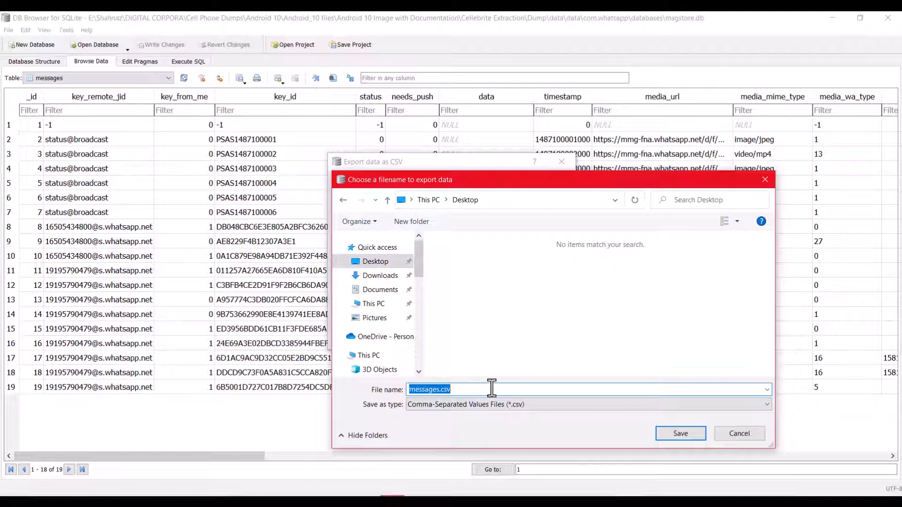
pyautogui.click(679, 436)
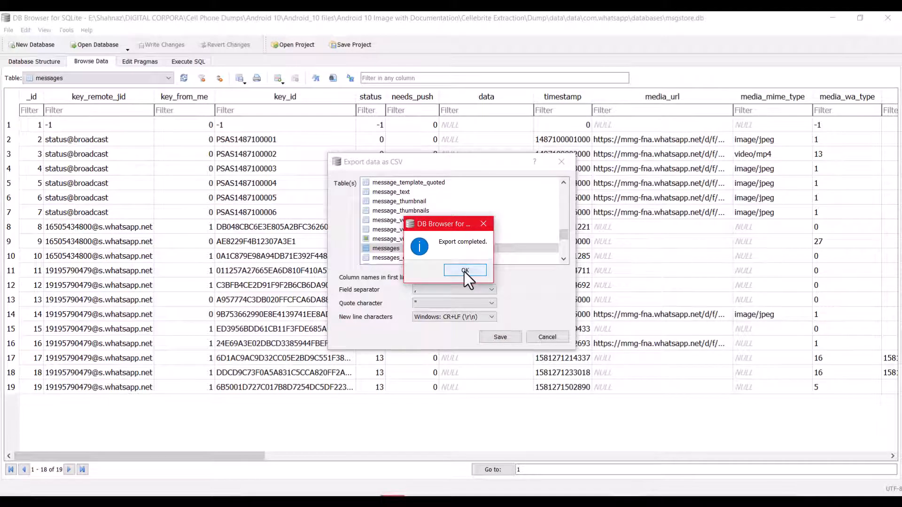
pyautogui.click(464, 271)
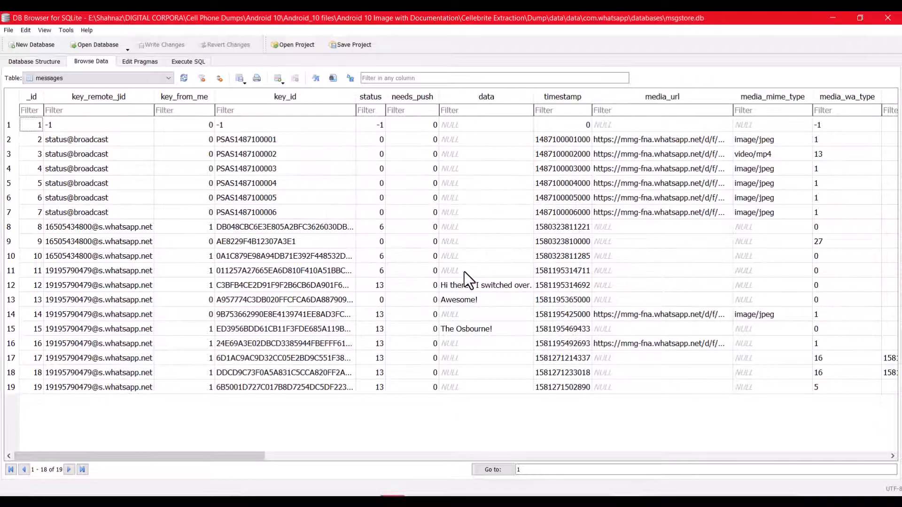
# Step: Close the database browser and move the messages.csv icon to an empty area lower on the desktop
pyautogui.click(888, 18)
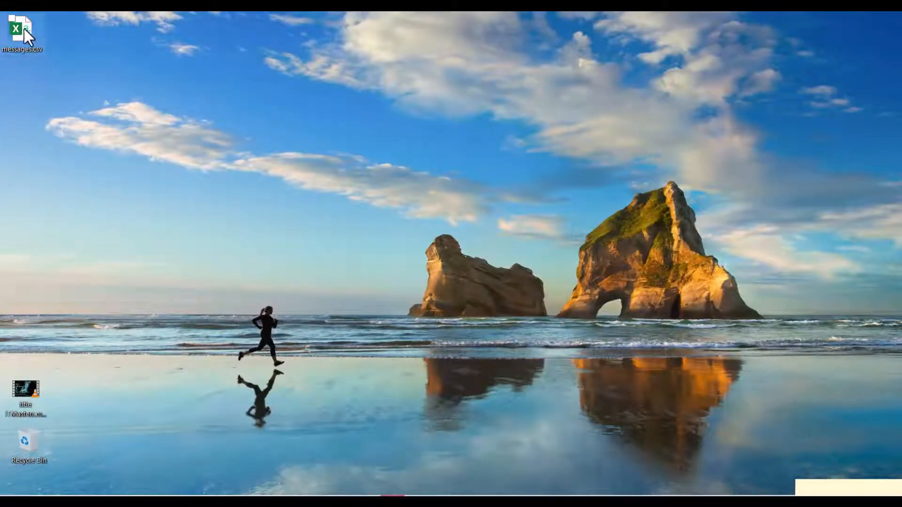
pyautogui.moveTo(36, 38); pyautogui.dragTo(111, 250)
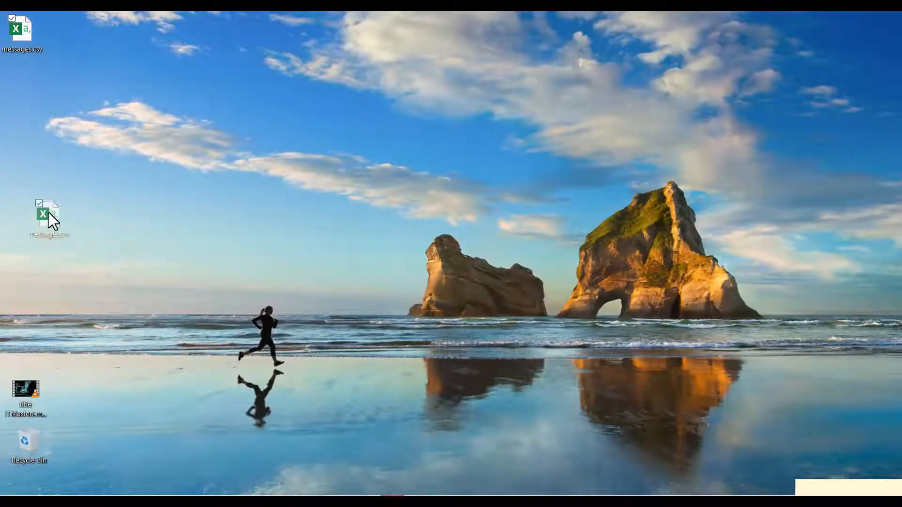
pyautogui.moveTo(49, 213); pyautogui.dragTo(49, 212)
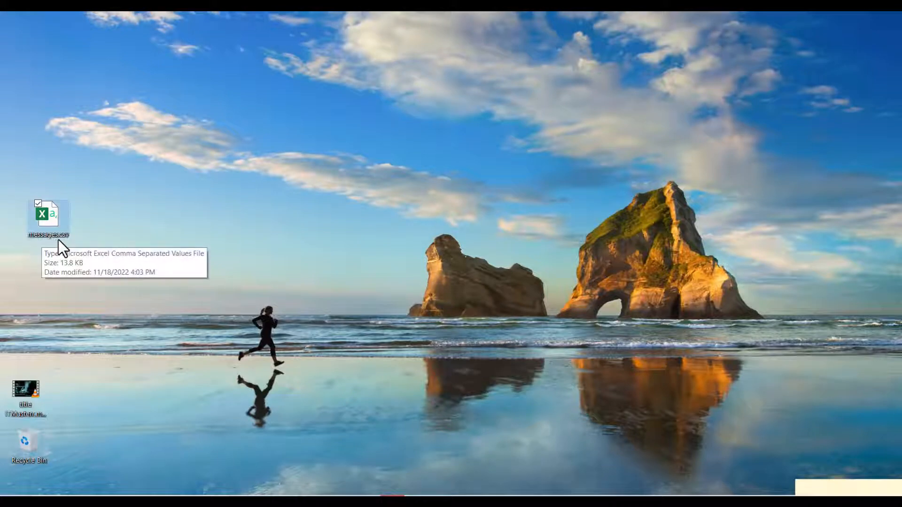
pyautogui.rightClick(144, 107)
pyautogui.click(170, 141)
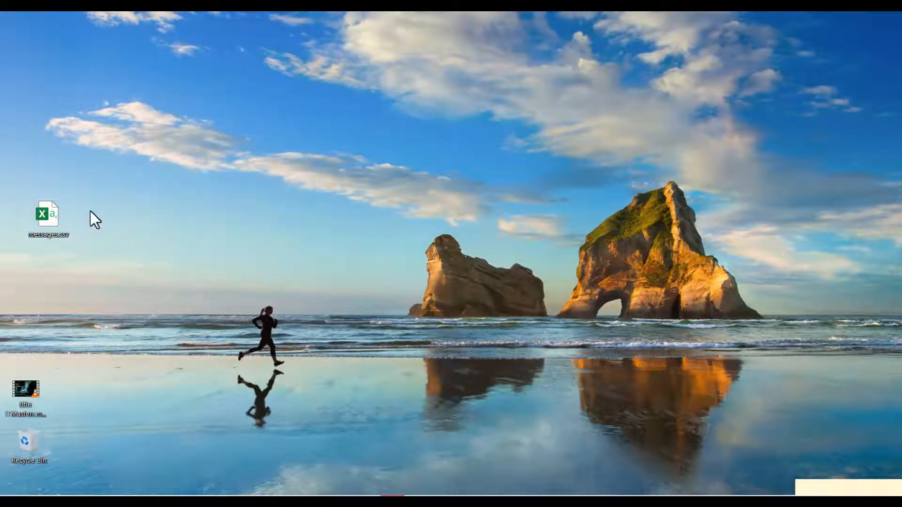
# Step: Open messages.csv in Excel with the window maximized, and widen the key_remote_jid and key_from_me columns
pyautogui.click(46, 219)
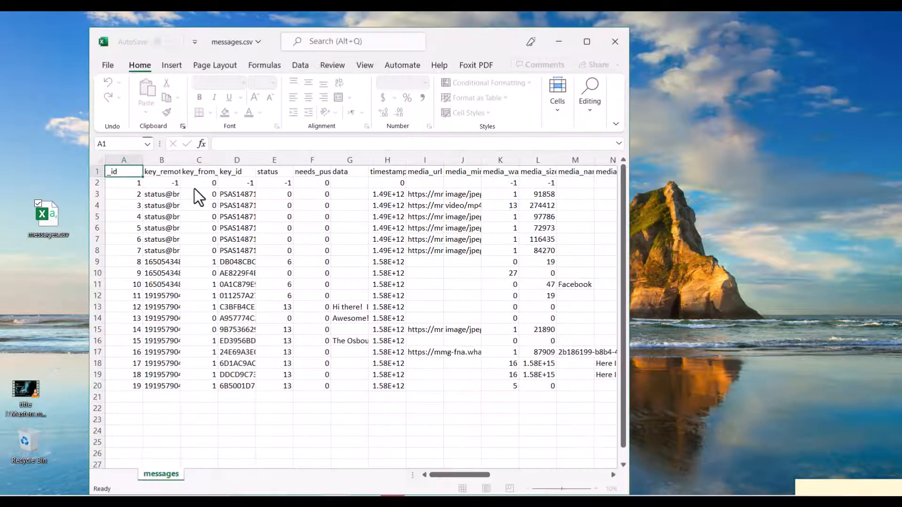
pyautogui.click(586, 42)
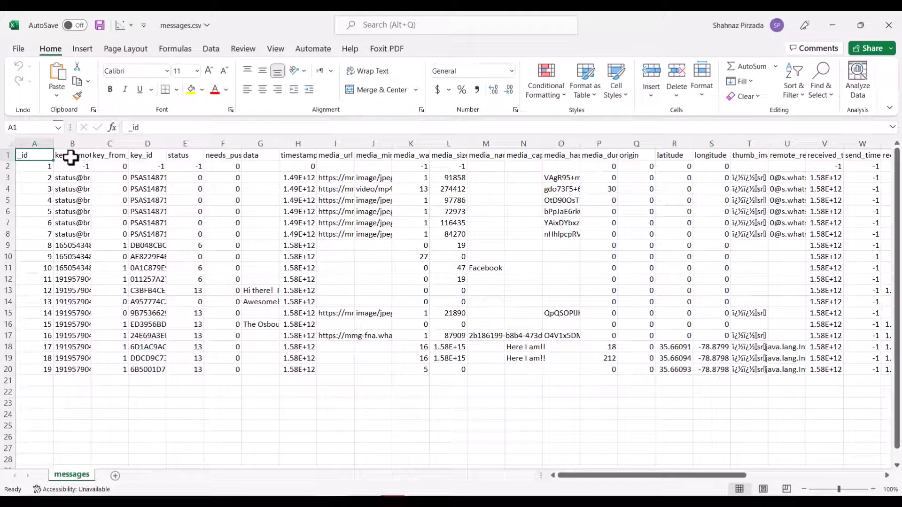
pyautogui.moveTo(91, 141); pyautogui.dragTo(133, 141)
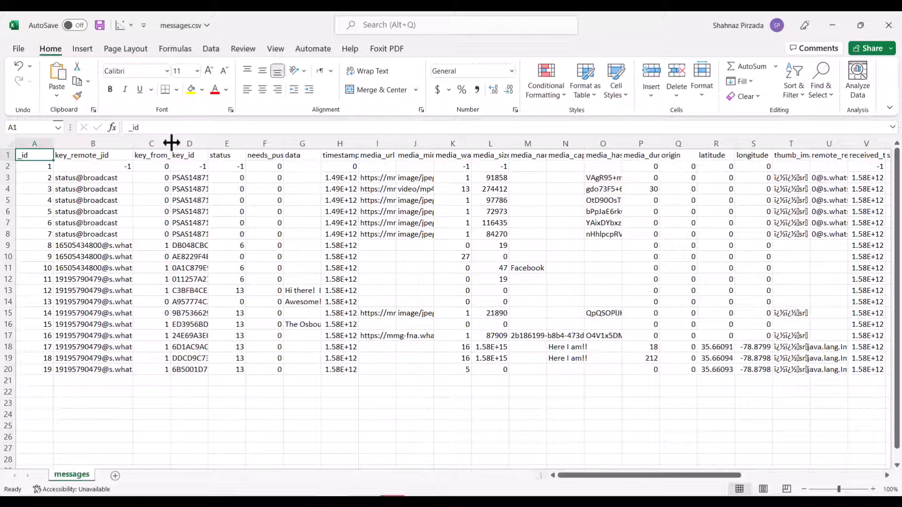
pyautogui.moveTo(170, 141); pyautogui.dragTo(208, 139)
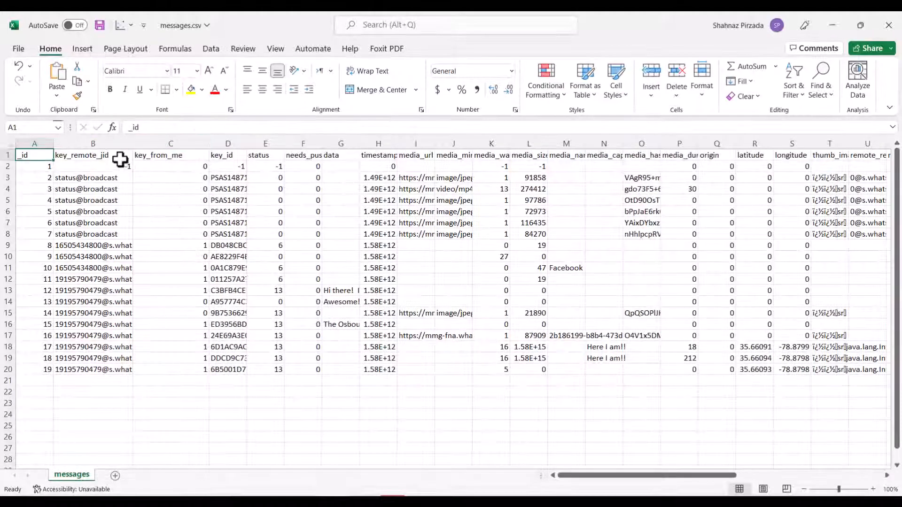
# Step: Examine the column headers from key_remote_jid to media_mime_type and the remaining columns of the sheet, and minimize the workbook
pyautogui.click(85, 155)
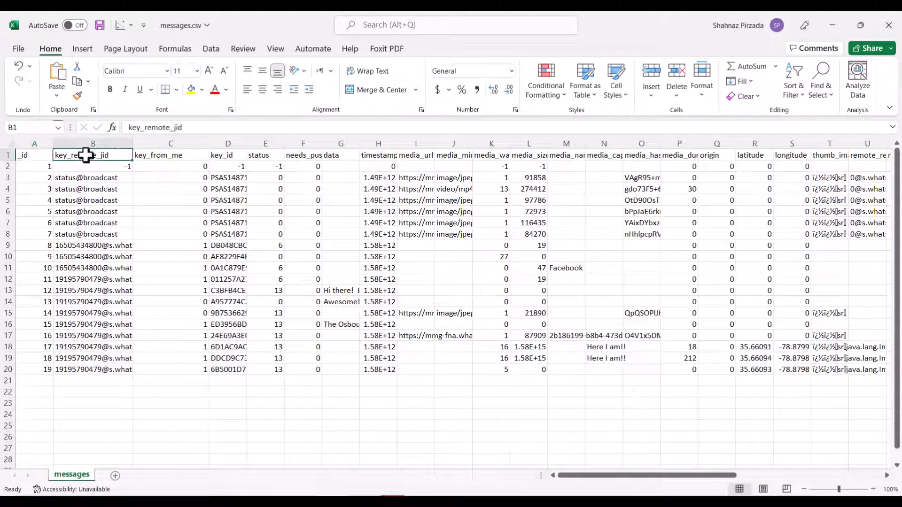
pyautogui.click(151, 156)
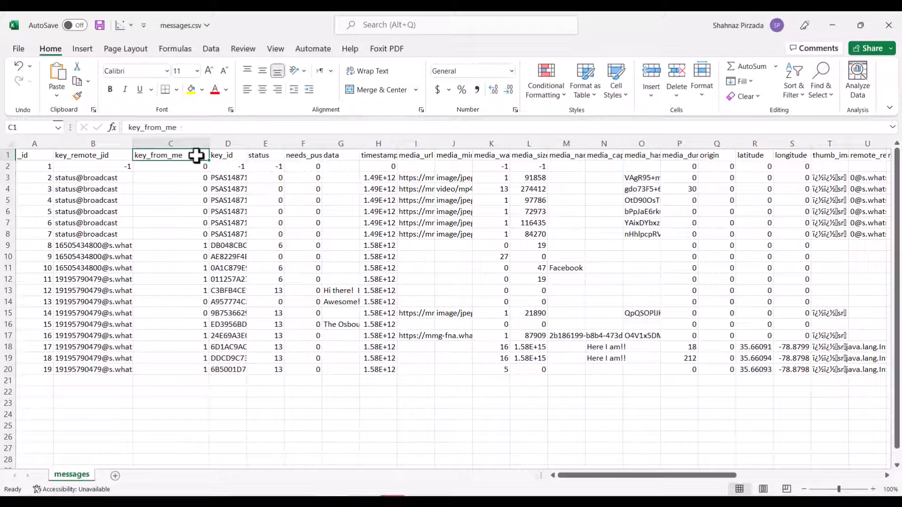
pyautogui.click(228, 156)
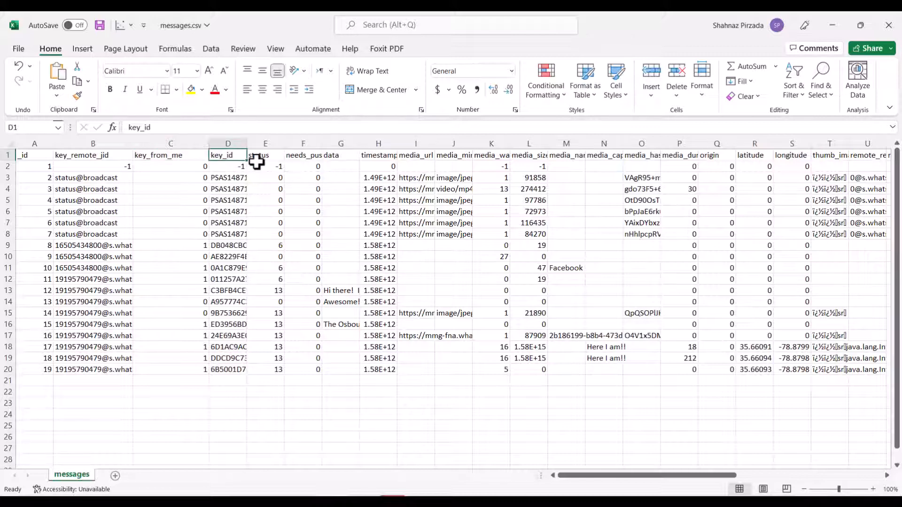
pyautogui.click(256, 157)
pyautogui.click(303, 156)
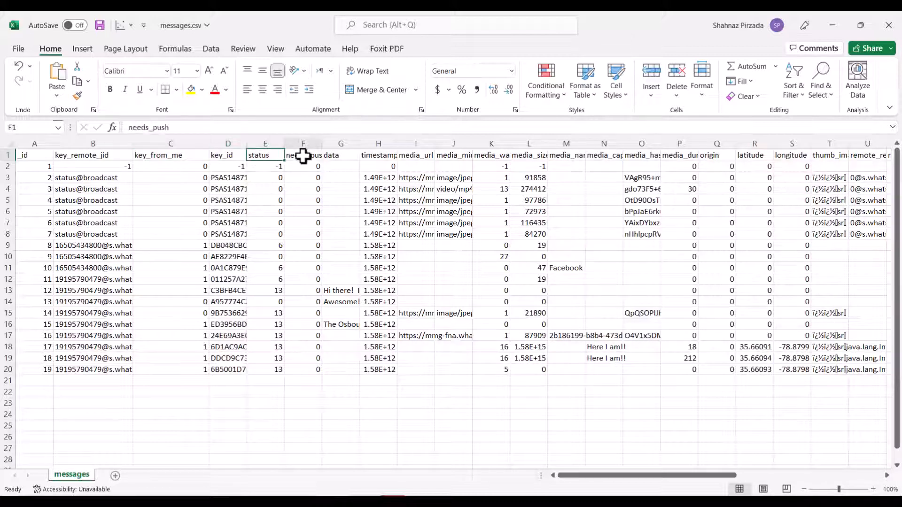
pyautogui.click(378, 157)
pyautogui.click(416, 154)
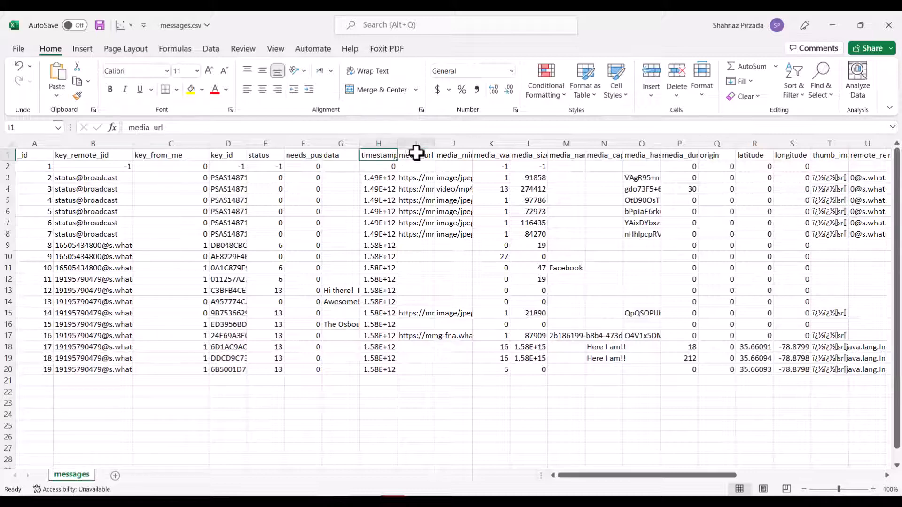
pyautogui.click(445, 155)
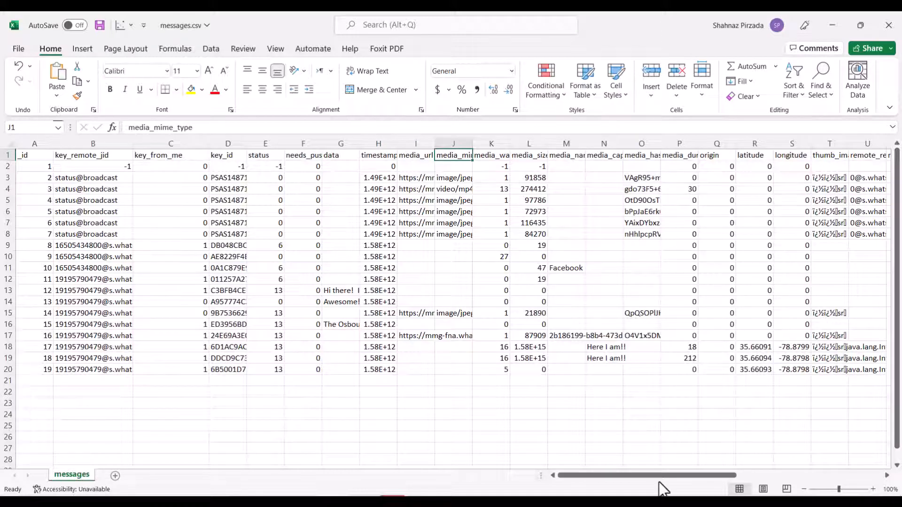
pyautogui.moveTo(660, 475); pyautogui.dragTo(829, 470)
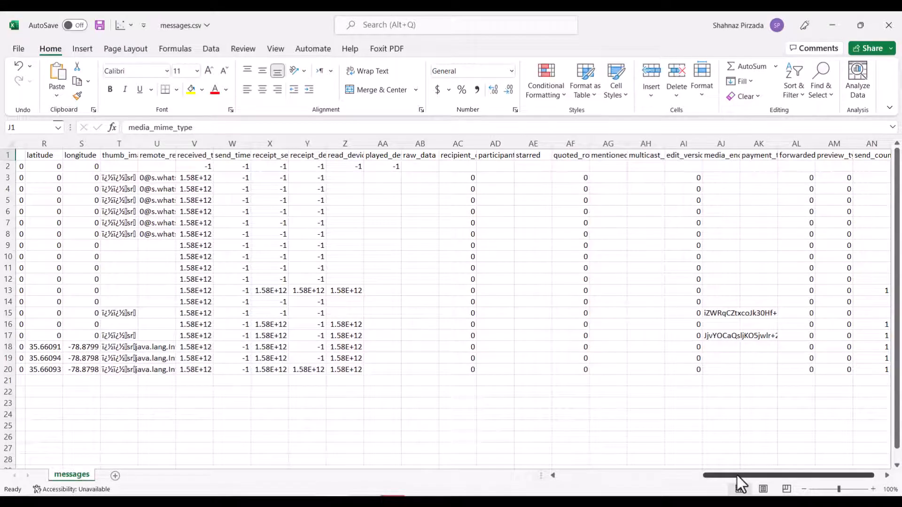
pyautogui.moveTo(737, 476); pyautogui.dragTo(577, 491)
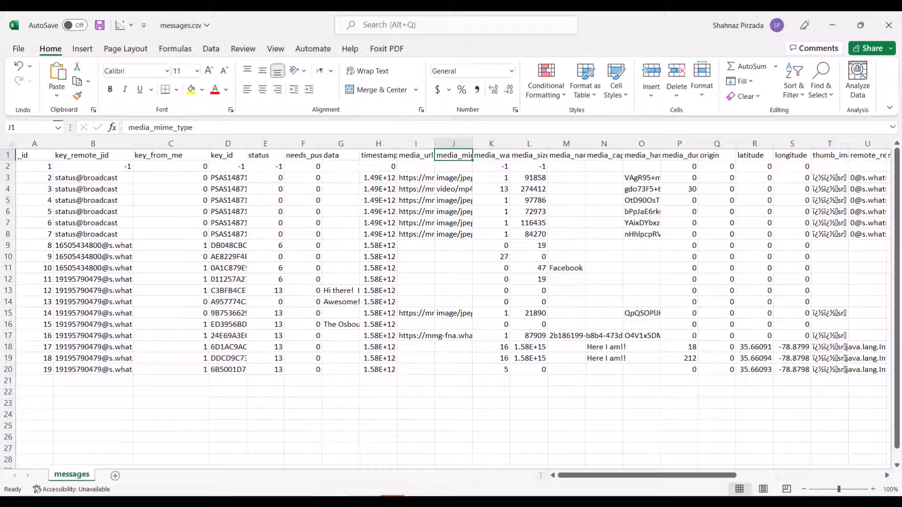
pyautogui.click(832, 24)
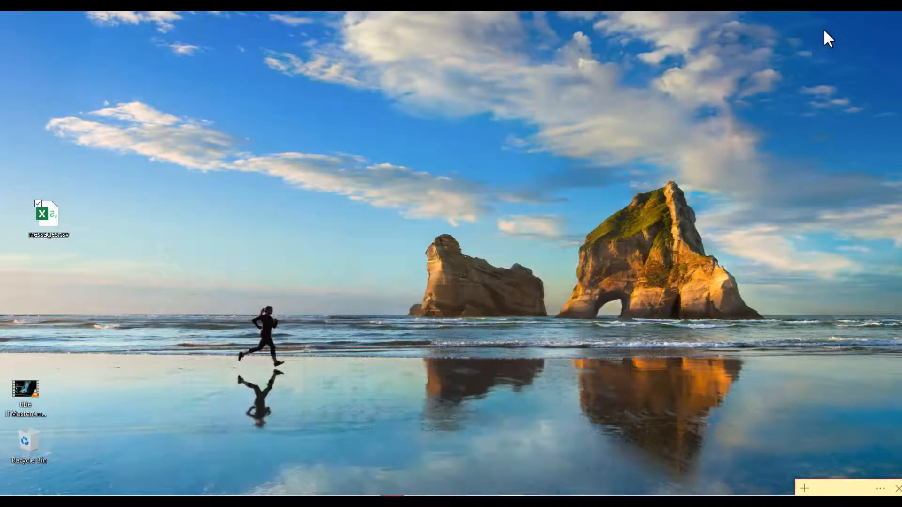